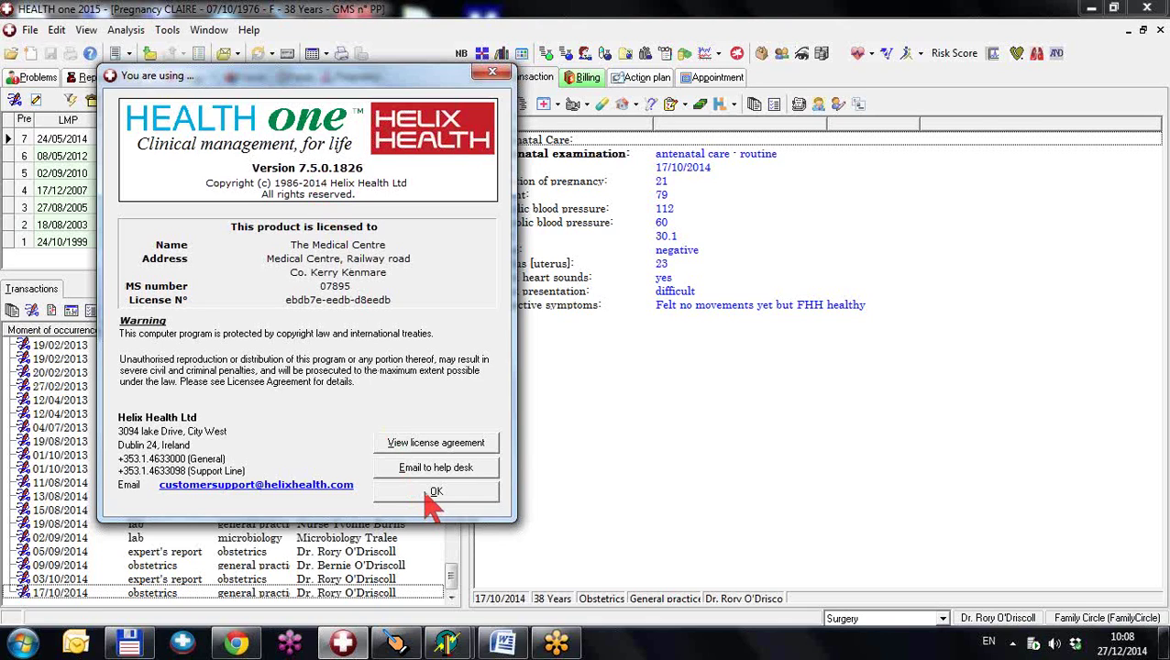
Step: Dismiss the version information and review the Pregnancy module options without changing them
click(426, 491)
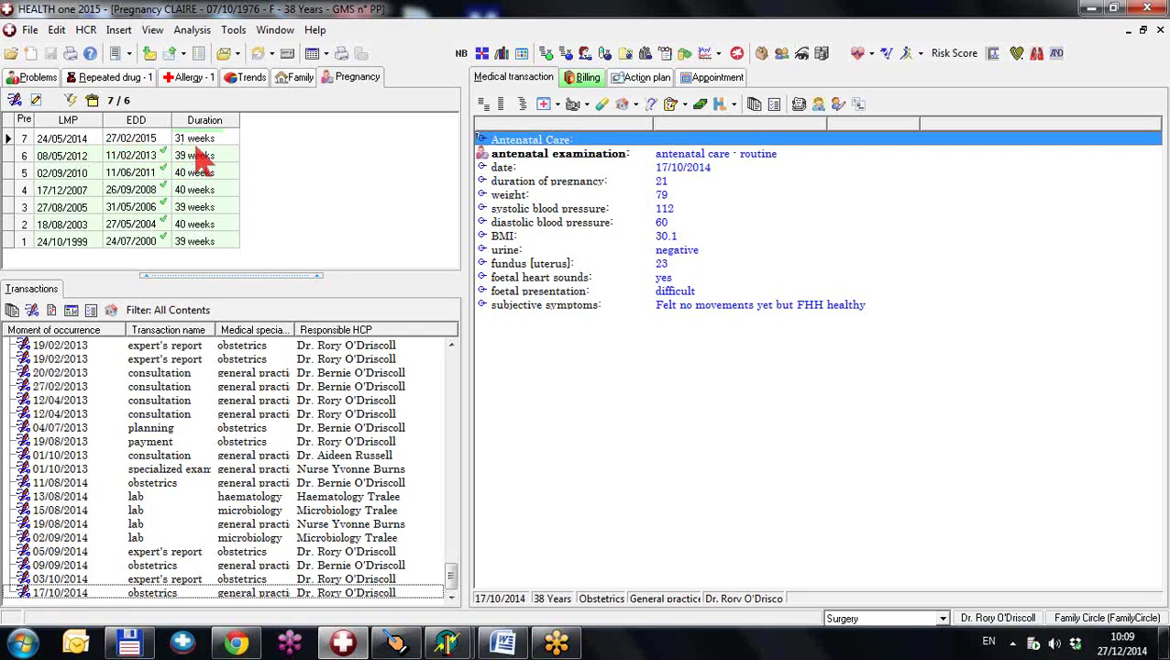
click(235, 34)
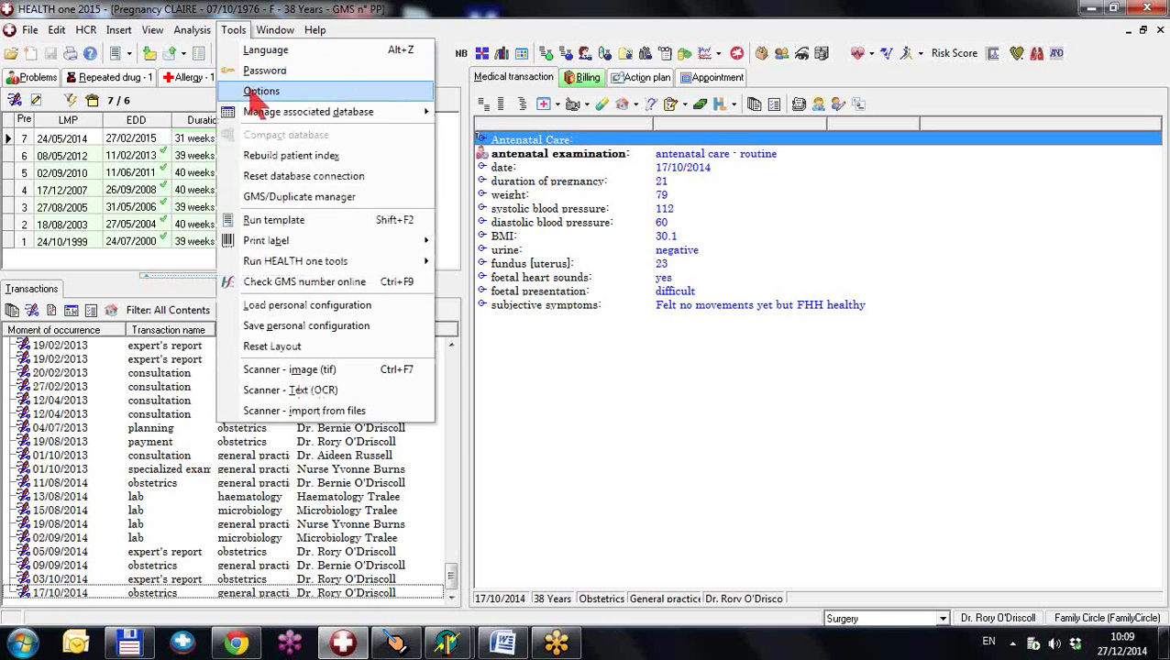
click(250, 94)
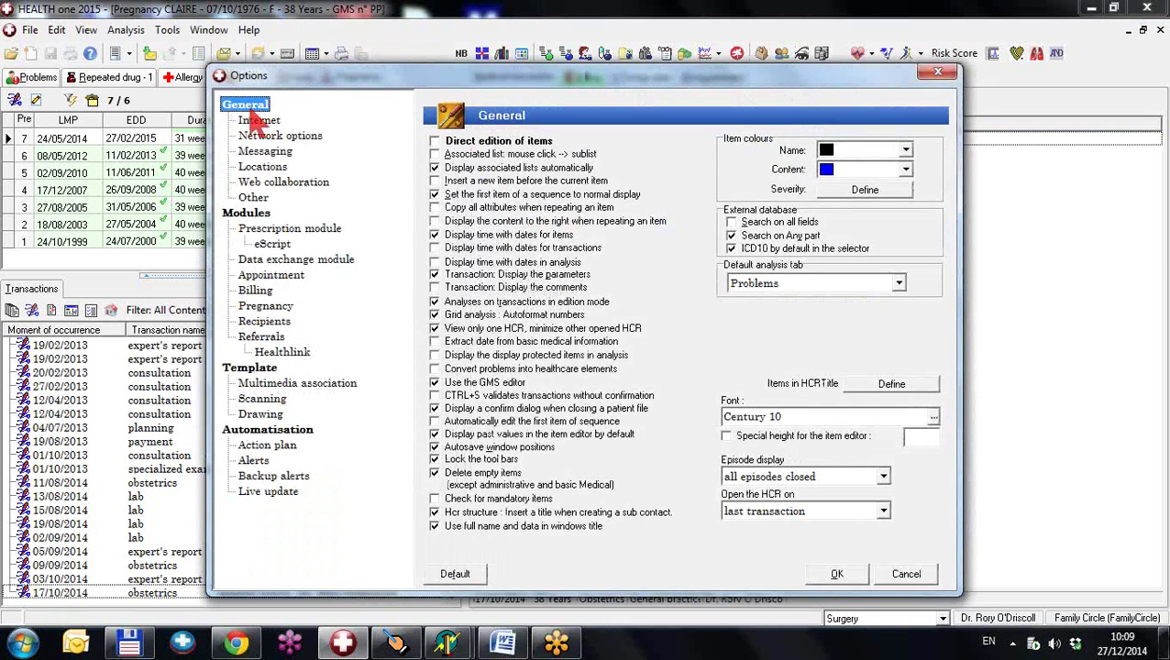
click(263, 308)
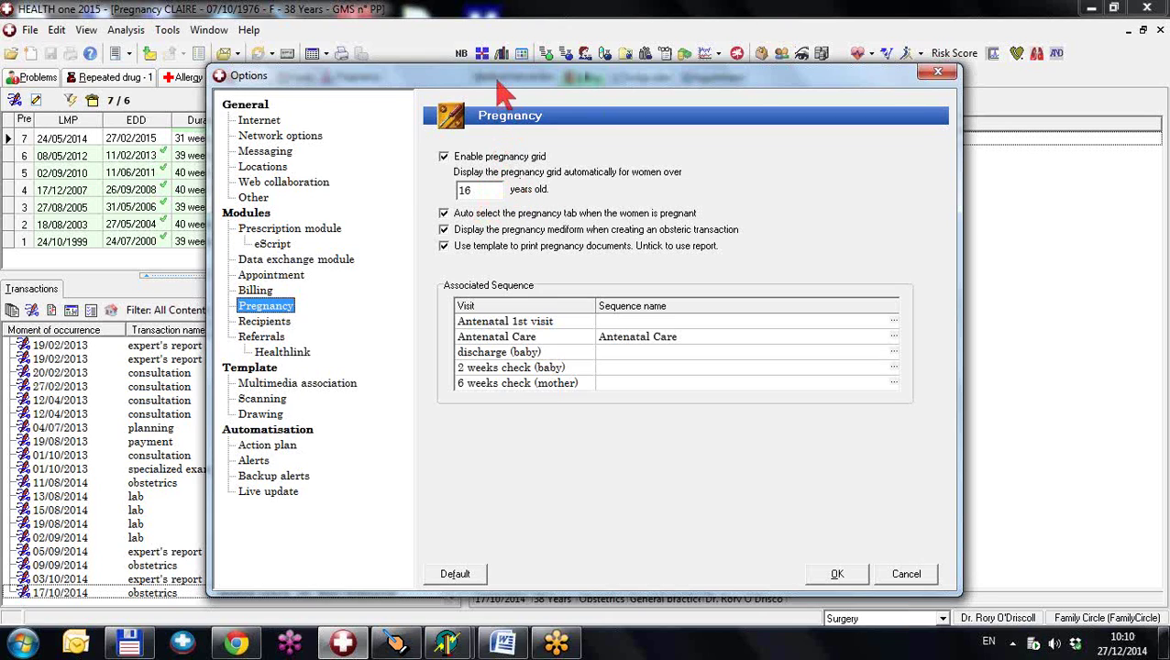
drag(497, 80, 605, 81)
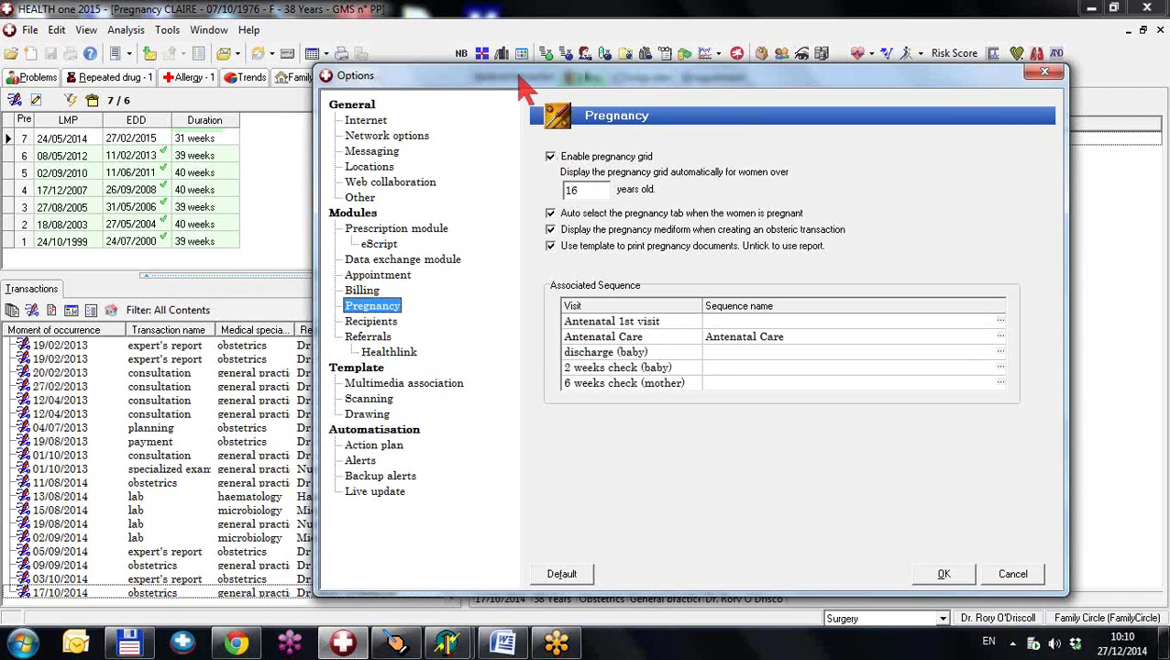
drag(518, 78, 600, 84)
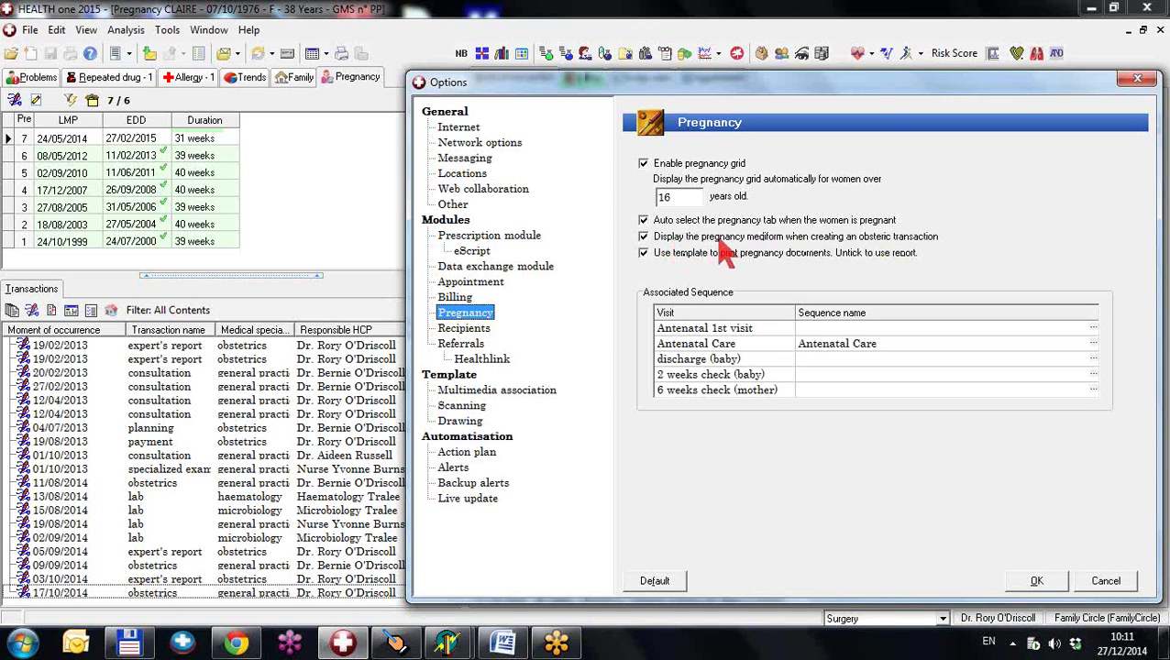
drag(910, 88, 862, 100)
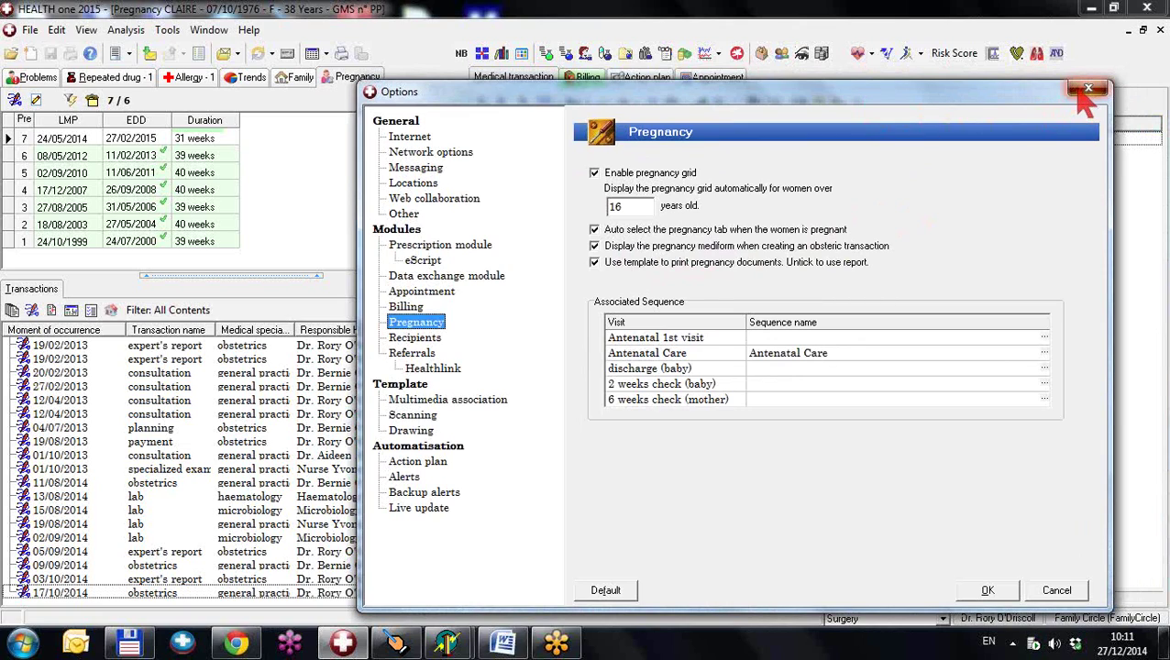
click(1086, 90)
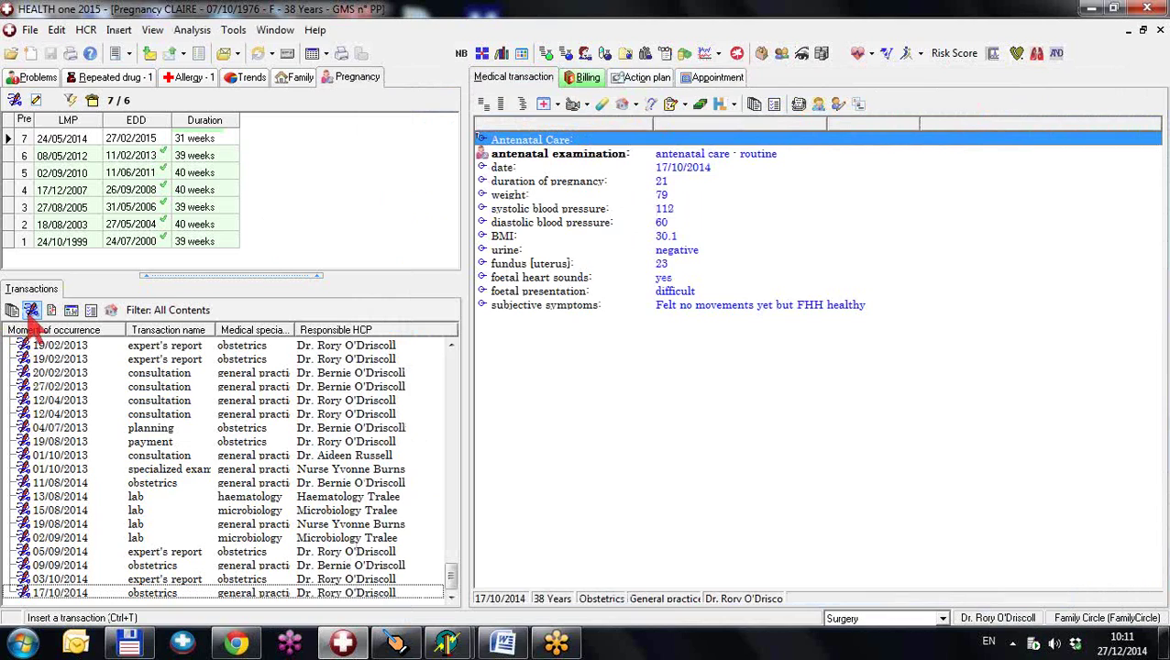
Step: Insert a new contact transaction named obstetrics in the patient's record, dated 27/12/2014
click(31, 311)
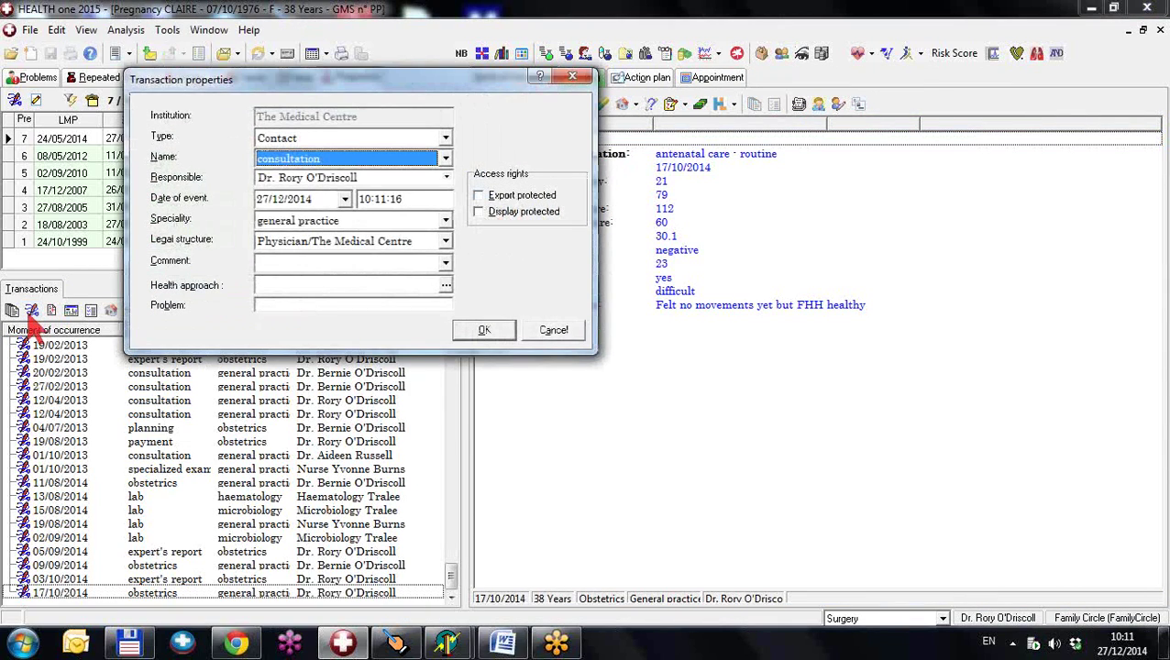
key(o)
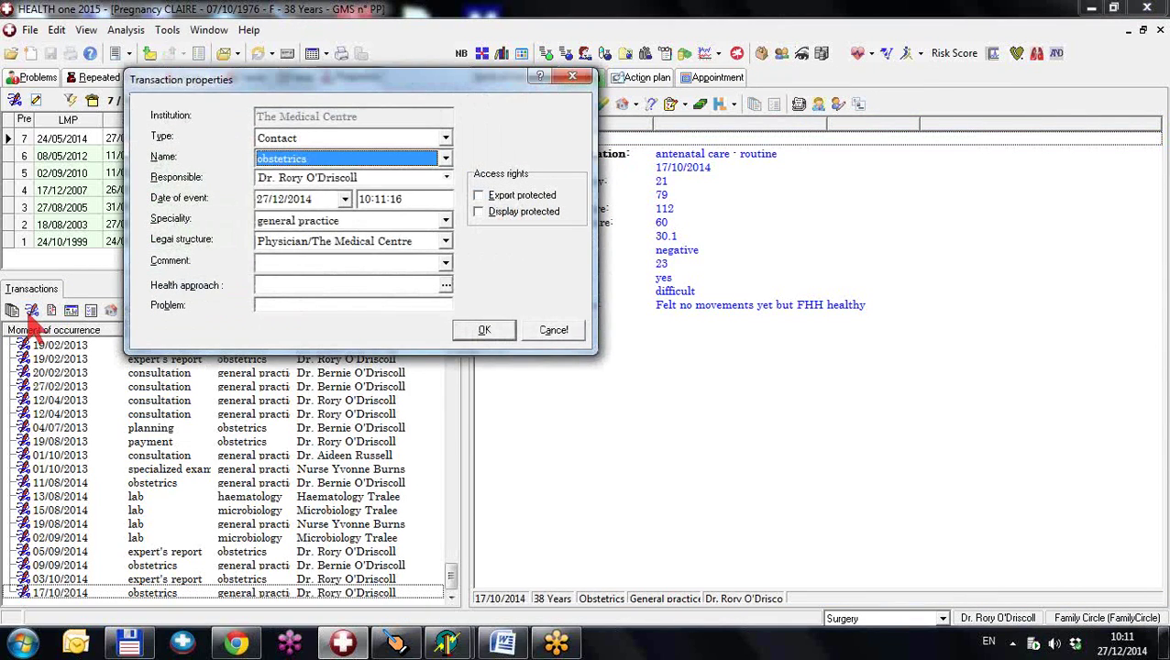
click(491, 332)
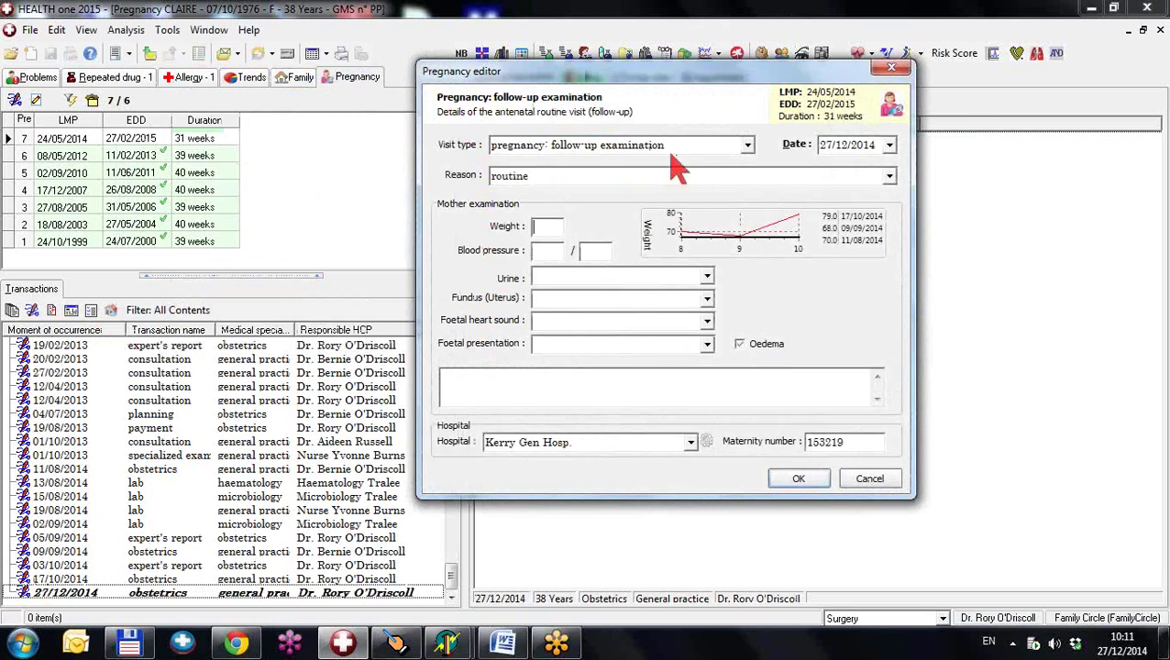
Step: Check the available visit types in the pregnancy follow-up form and cancel it without entering an examination
click(748, 149)
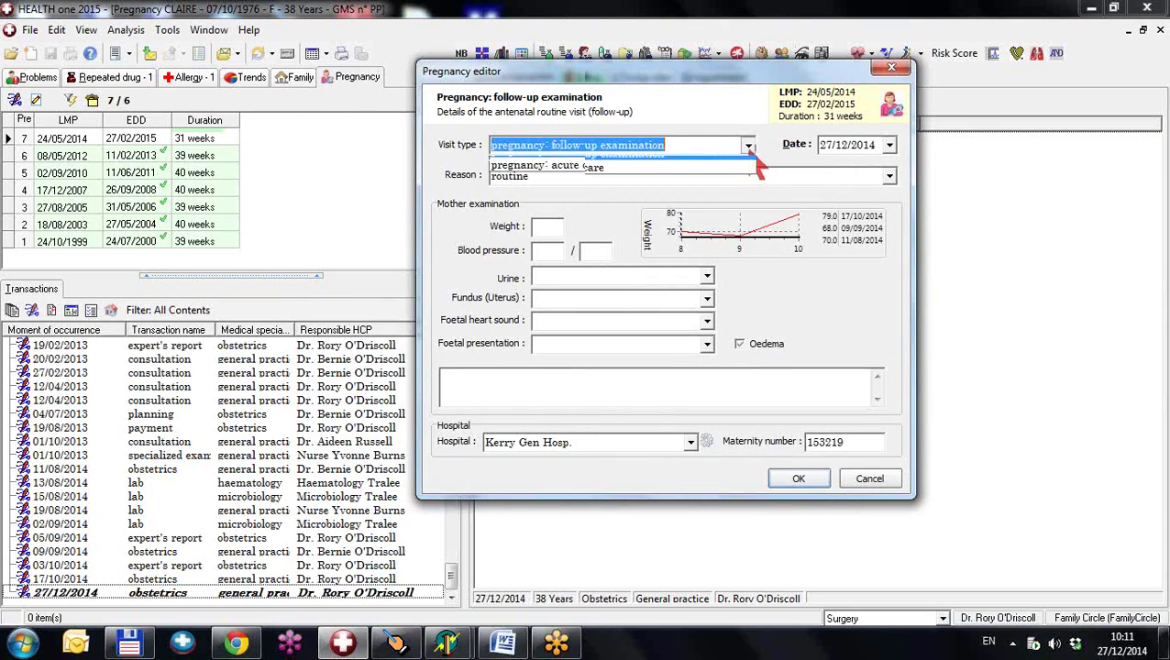
click(754, 163)
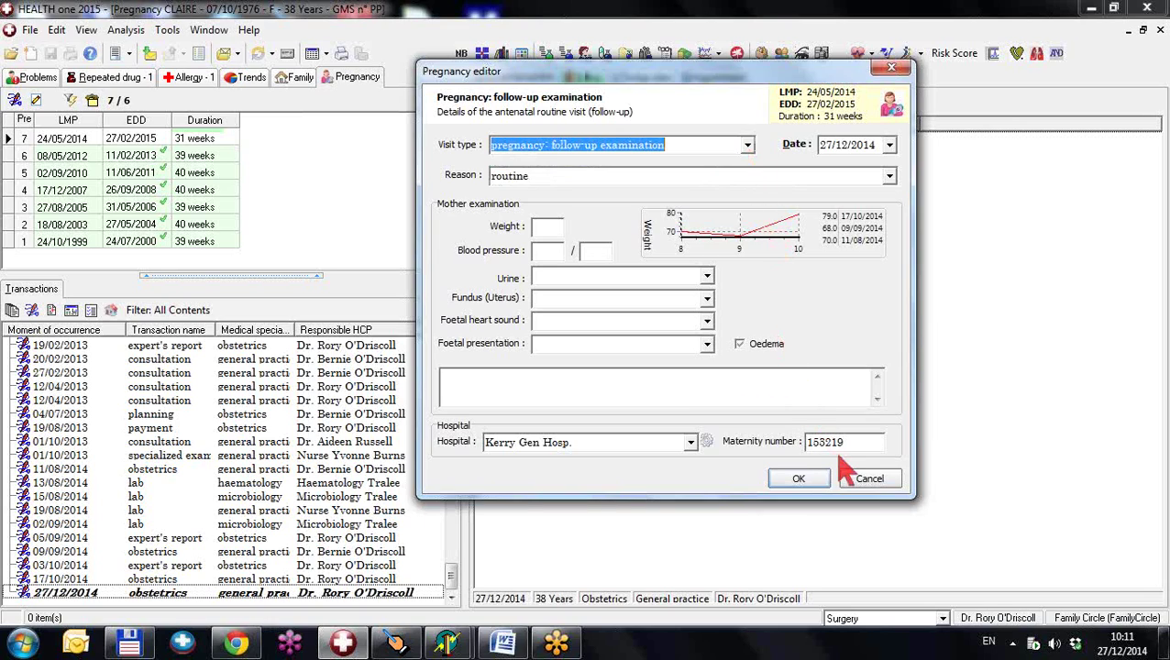
click(870, 483)
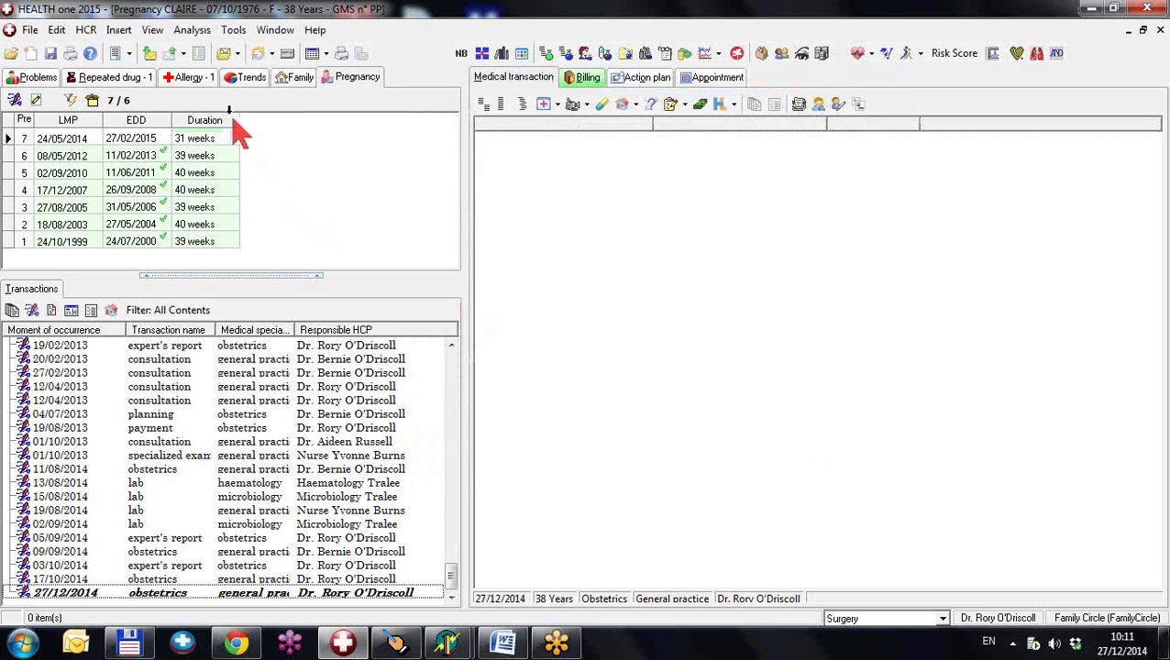
Step: Turn off the use of templates for printing pregnancy documents in the Pregnancy options so reports are used instead
click(233, 30)
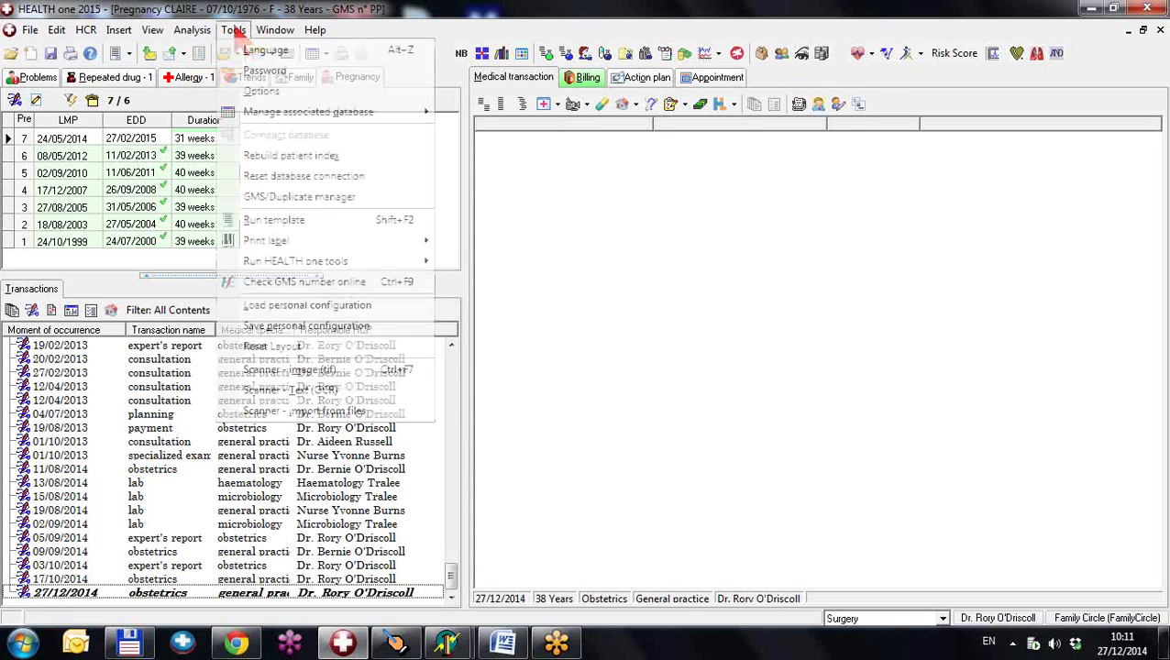
click(262, 96)
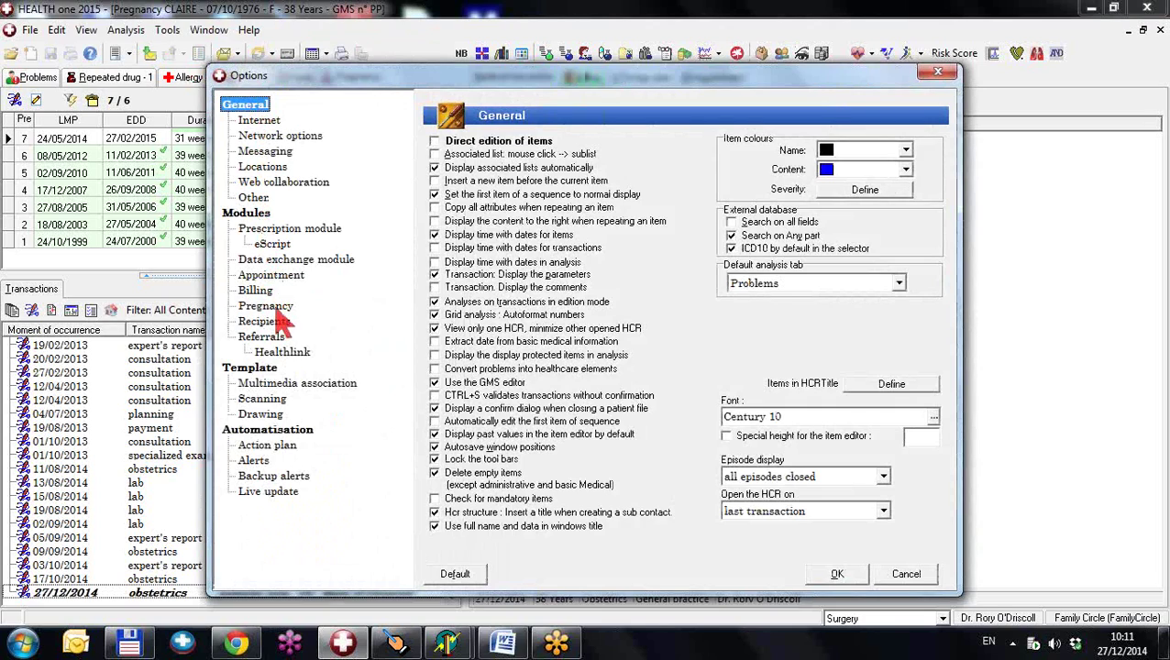
click(278, 307)
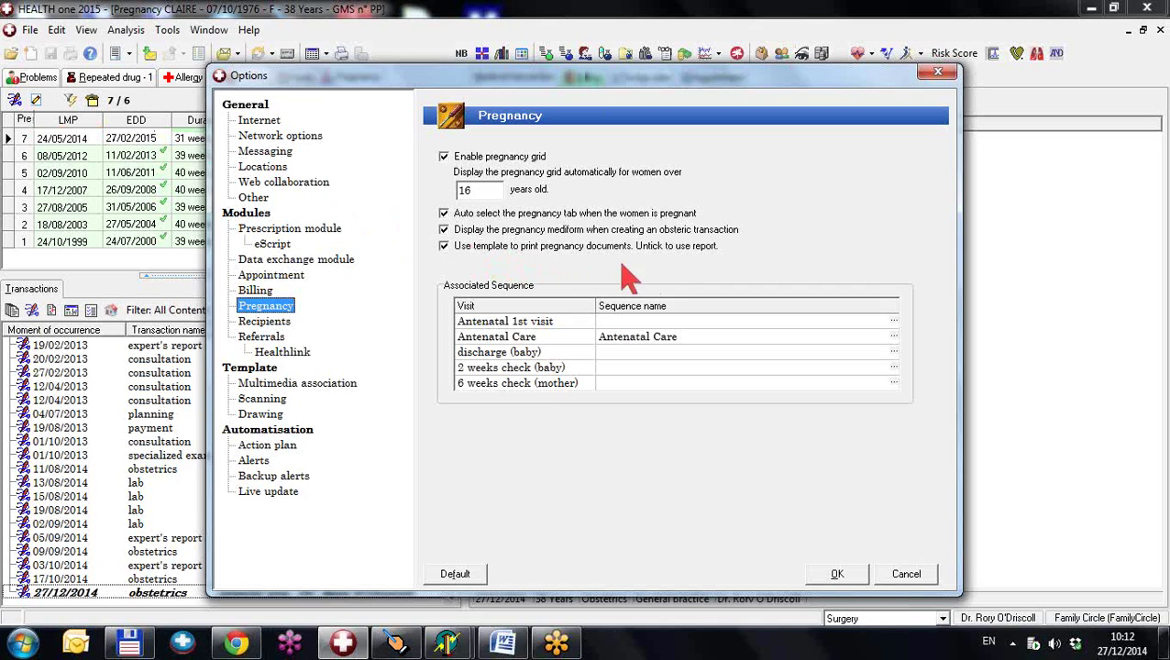
click(445, 247)
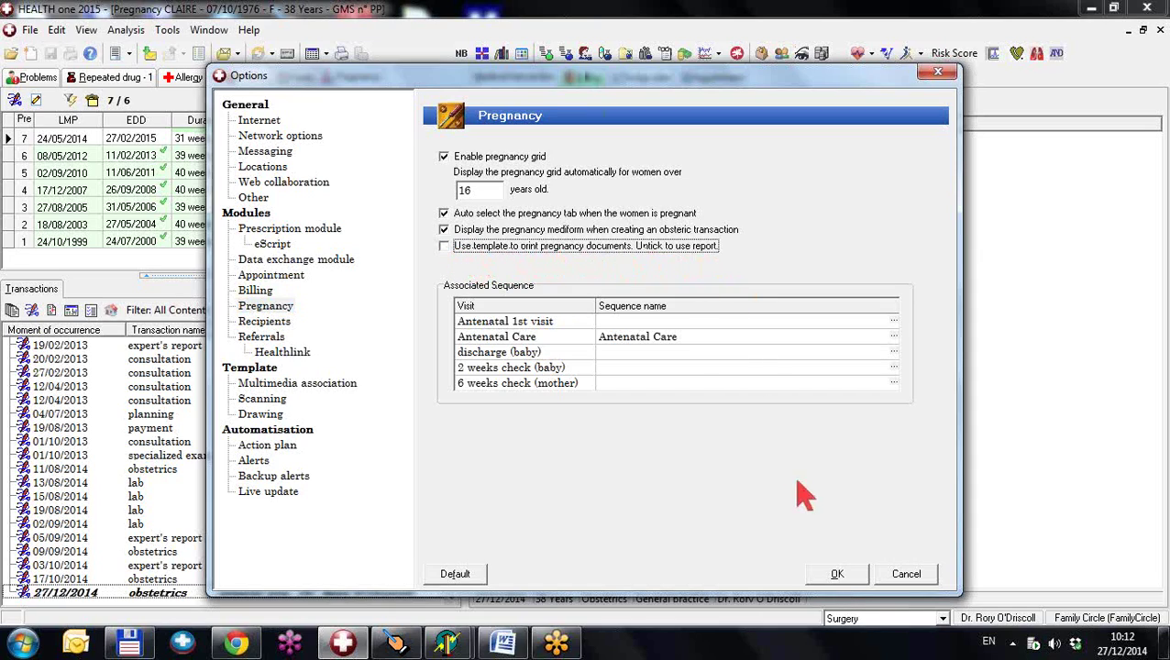
click(837, 578)
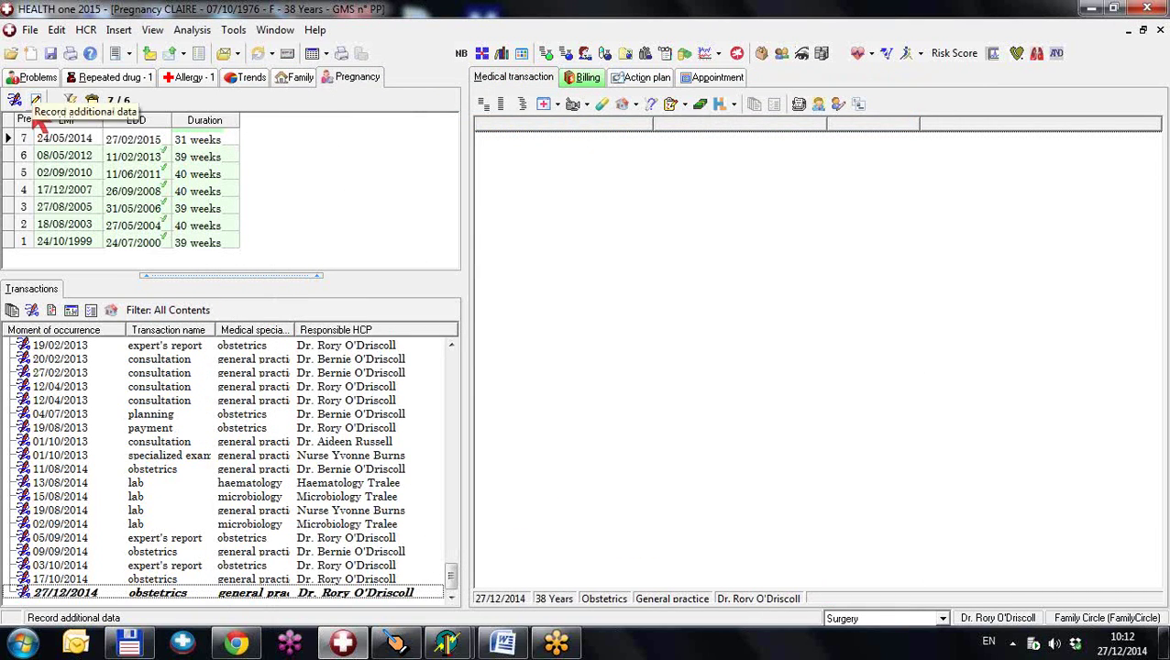
Step: Preview the maternity application for the current pregnancy, read it through, and close it without recording it as sent
click(37, 101)
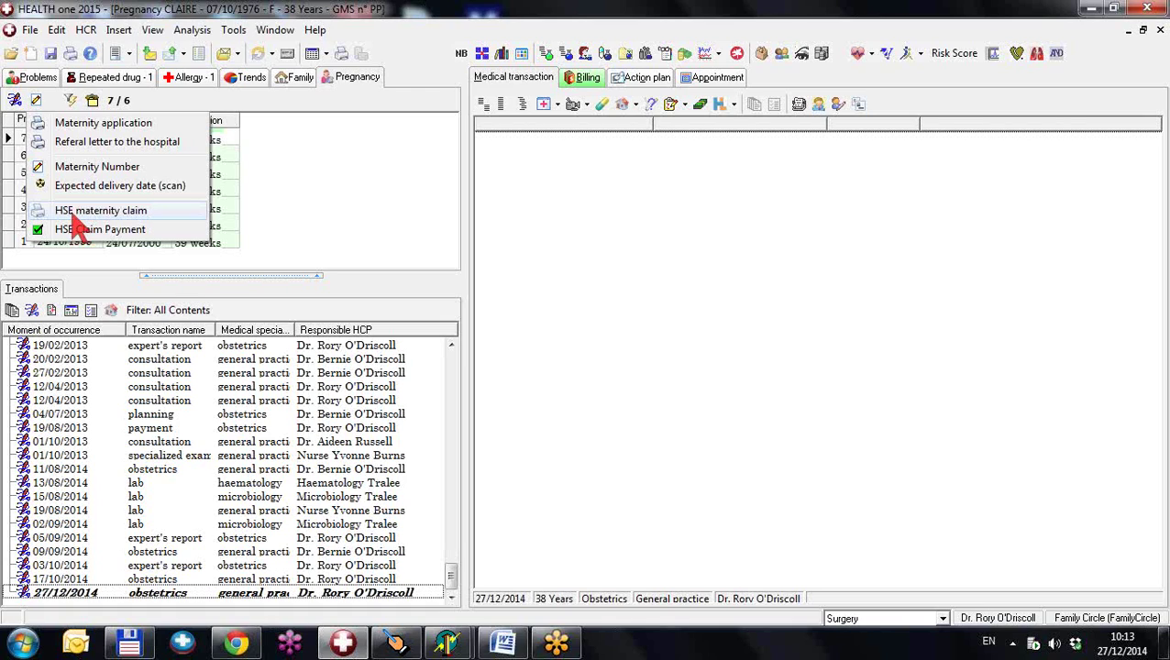
click(85, 128)
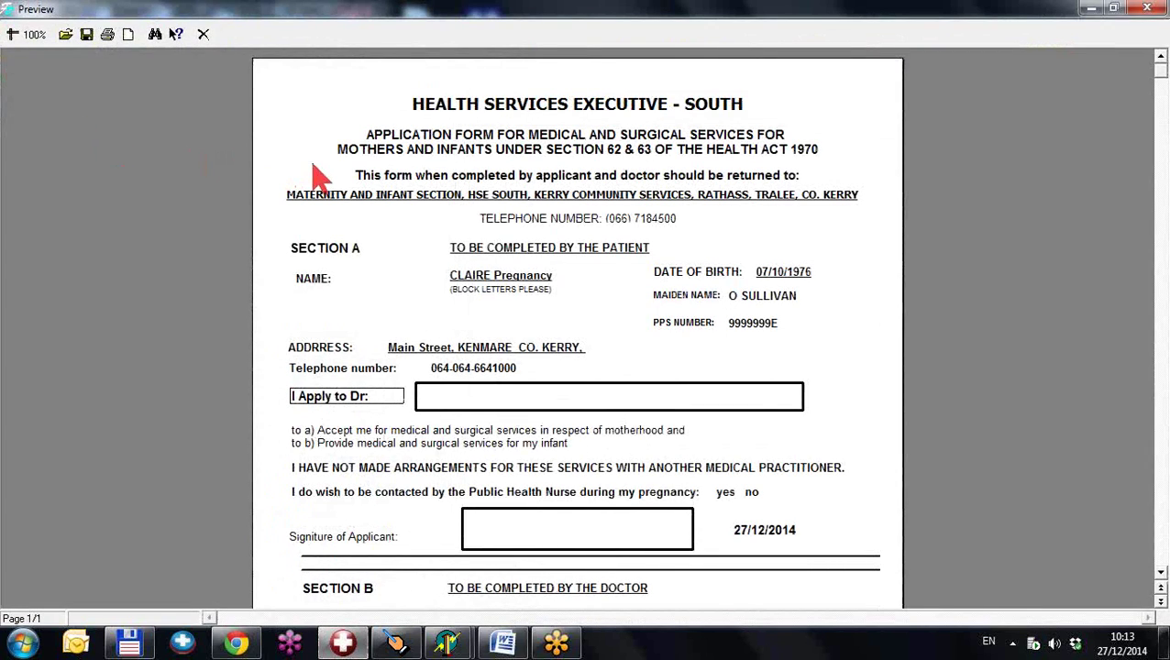
scroll(317, 174, down, 5)
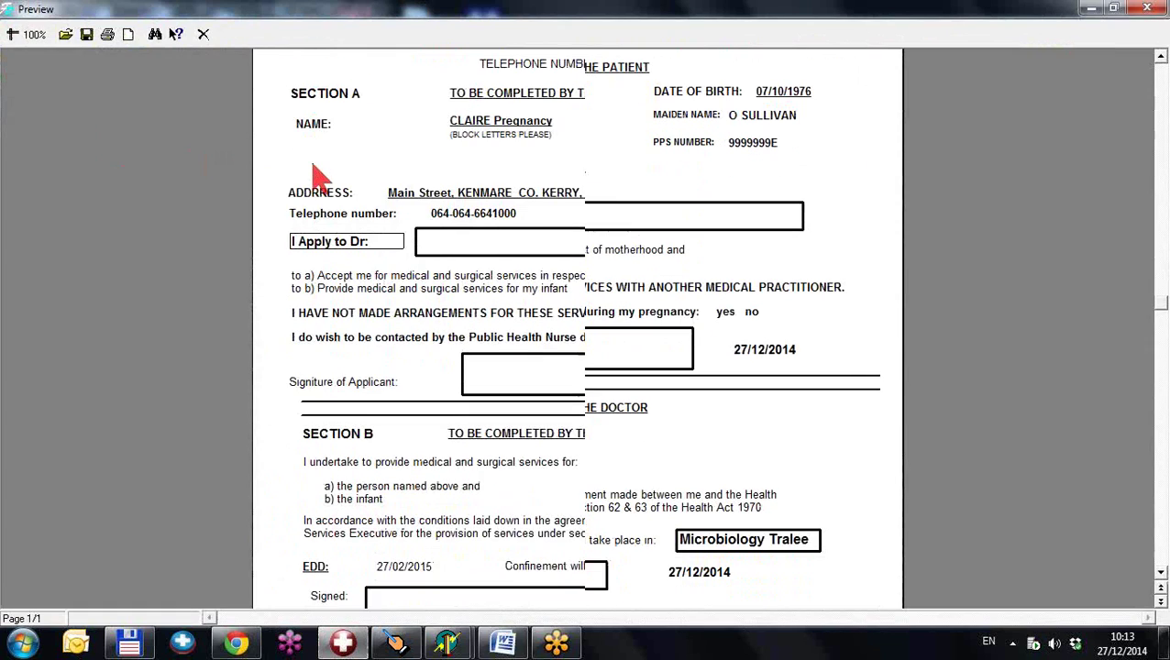
scroll(317, 176, down, 2)
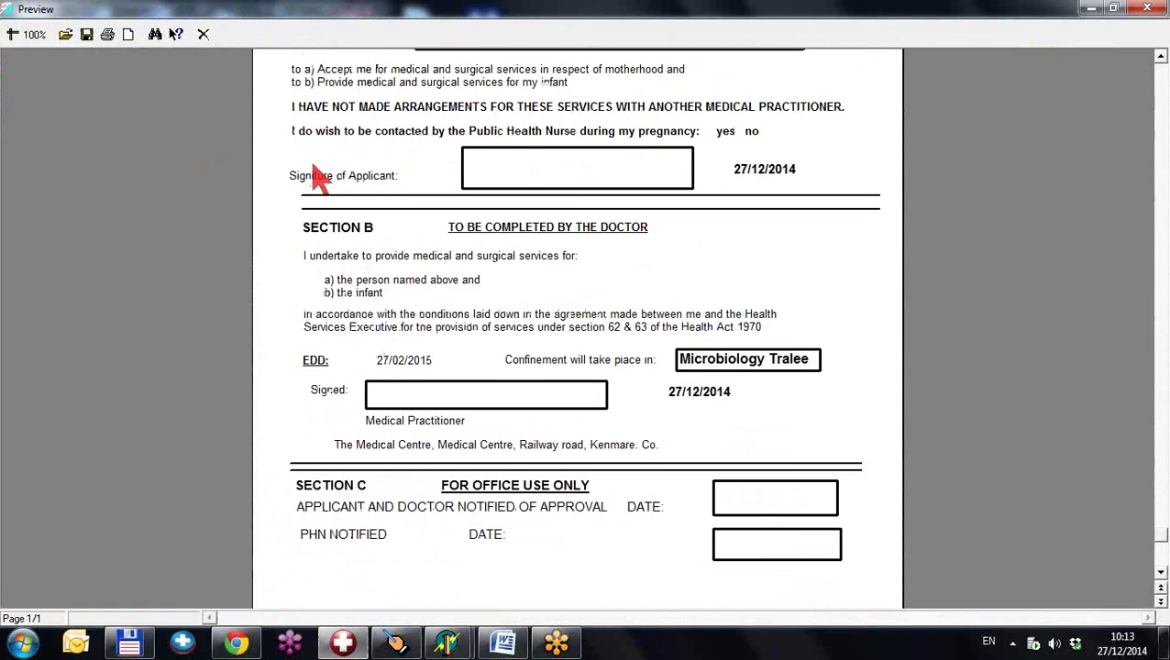
scroll(316, 177, up, 7)
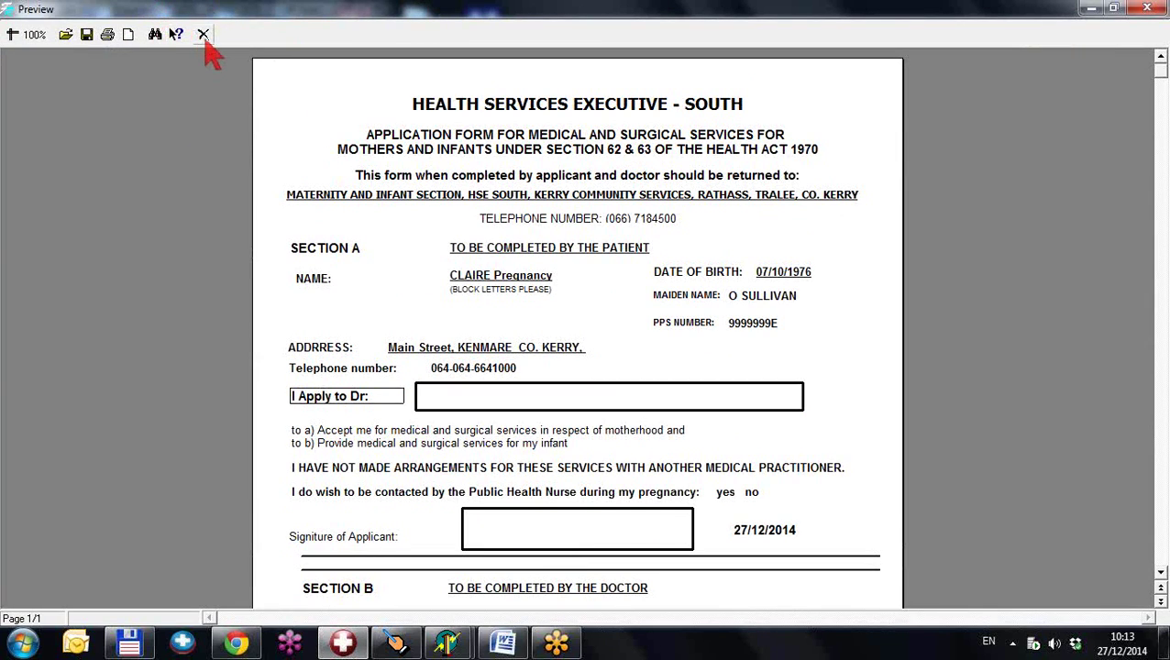
click(204, 35)
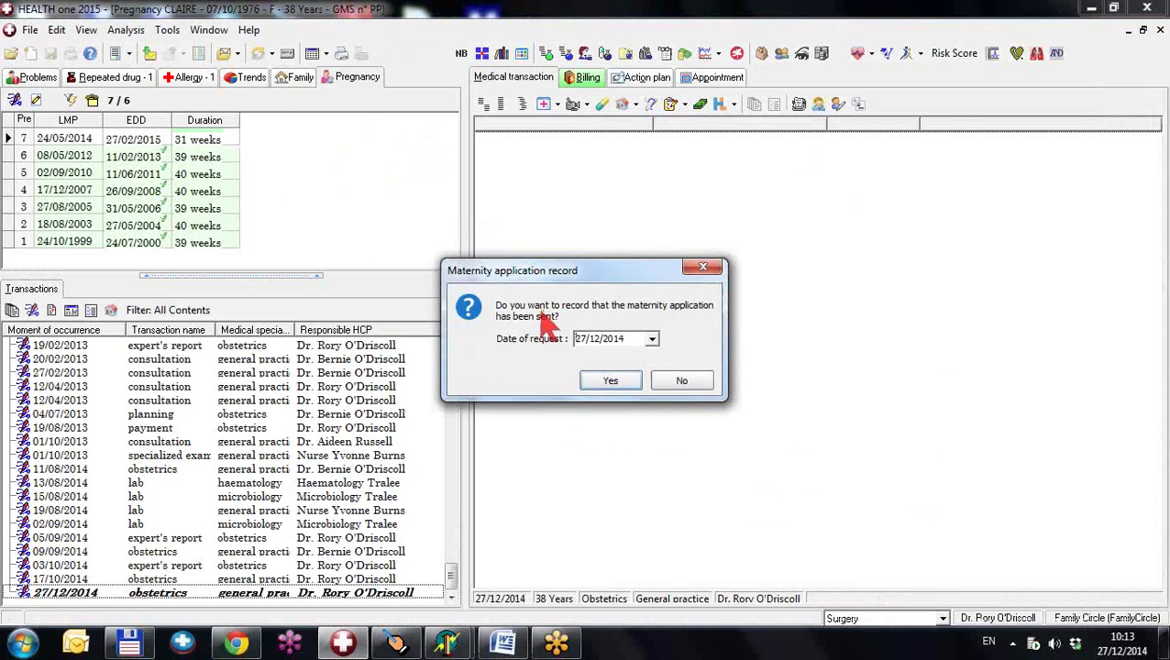
click(680, 386)
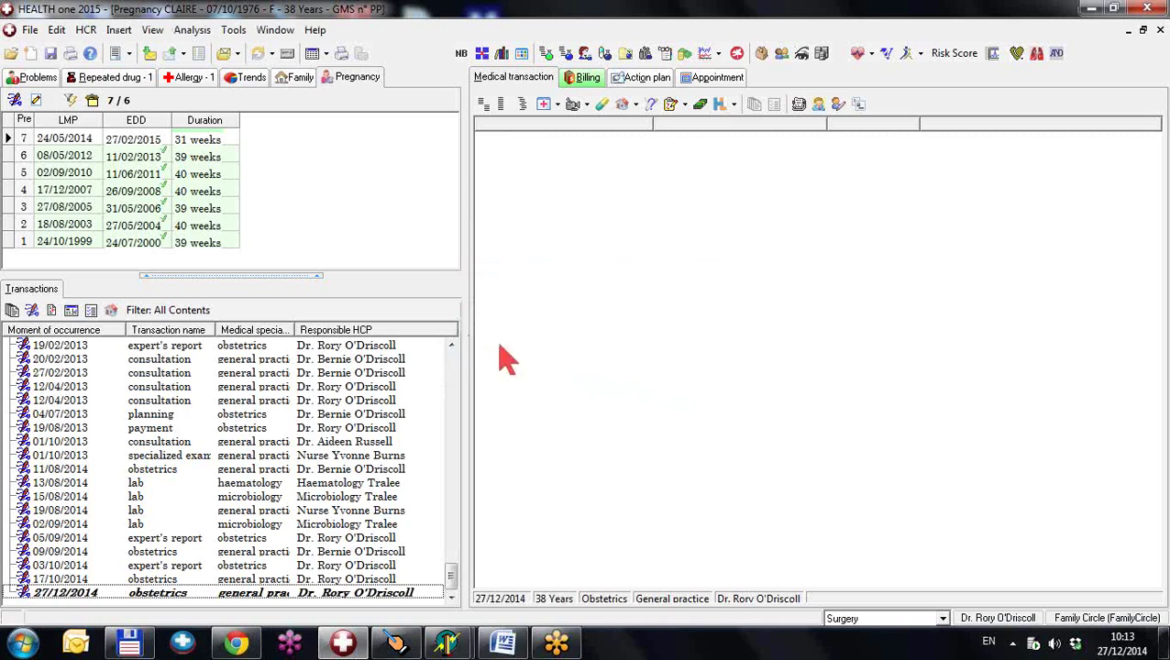
Step: Preview the referral letter to the hospital for the current pregnancy, read it through, and close it
click(37, 103)
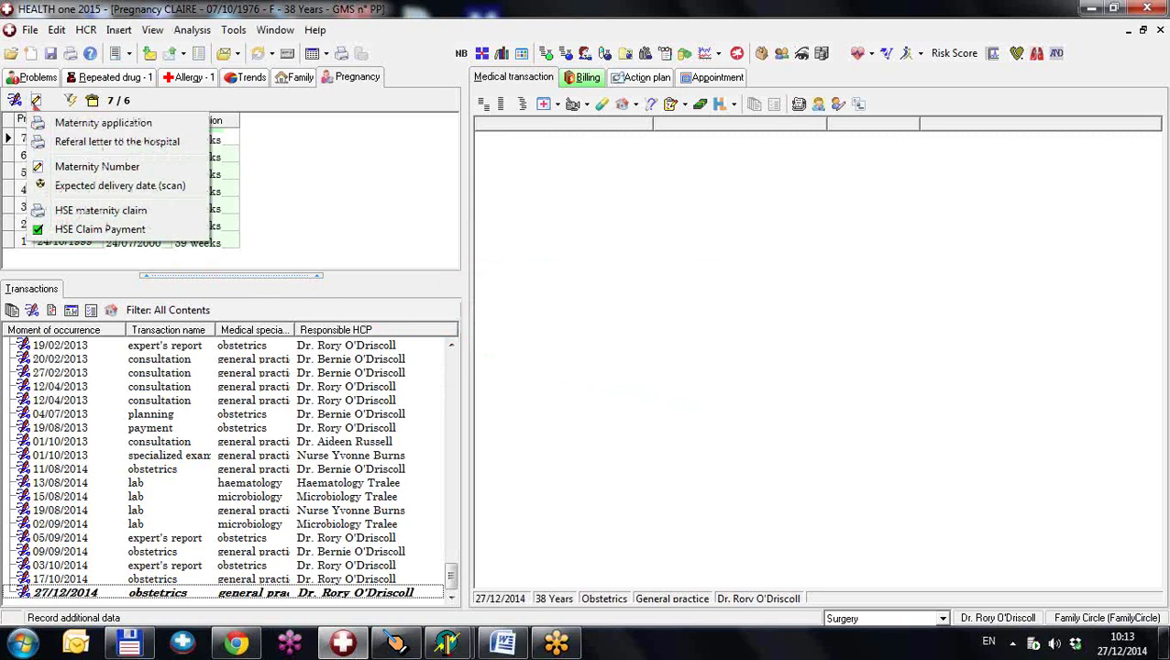
click(64, 149)
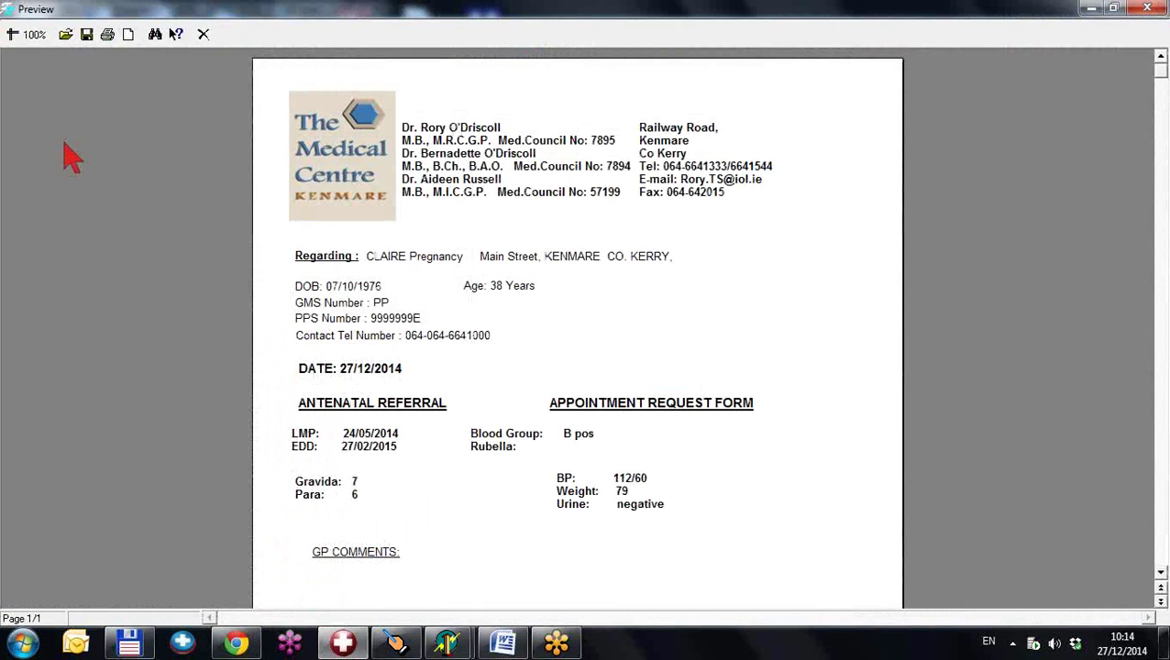
scroll(457, 307, down, 3)
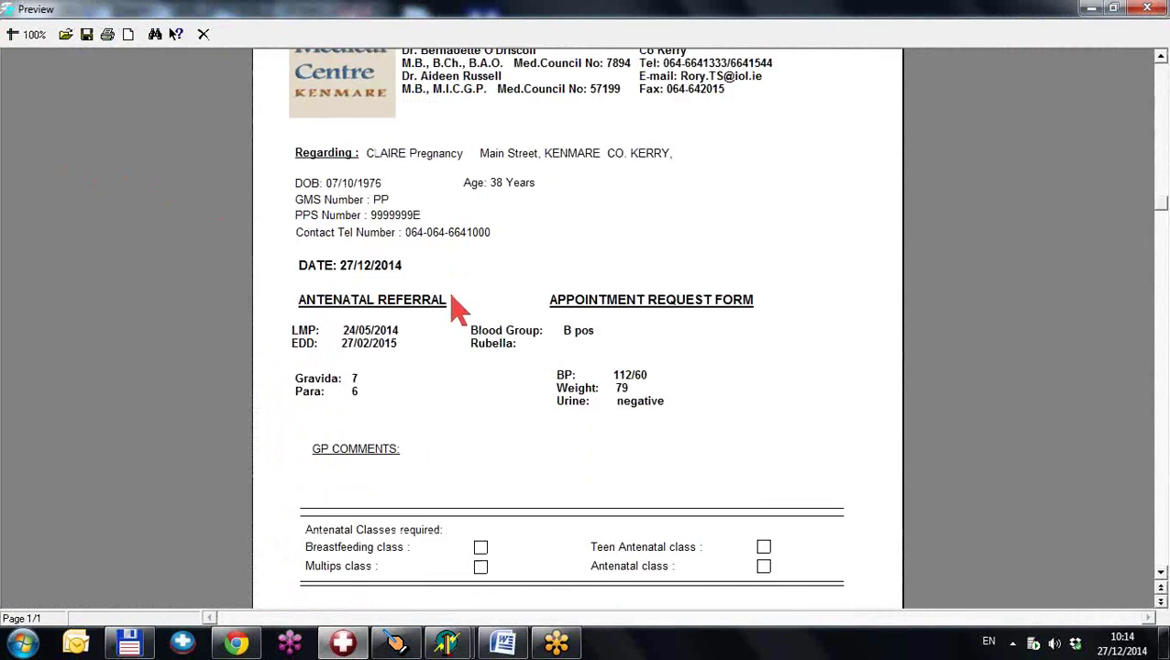
scroll(457, 308, down, 8)
scroll(457, 308, up, 10)
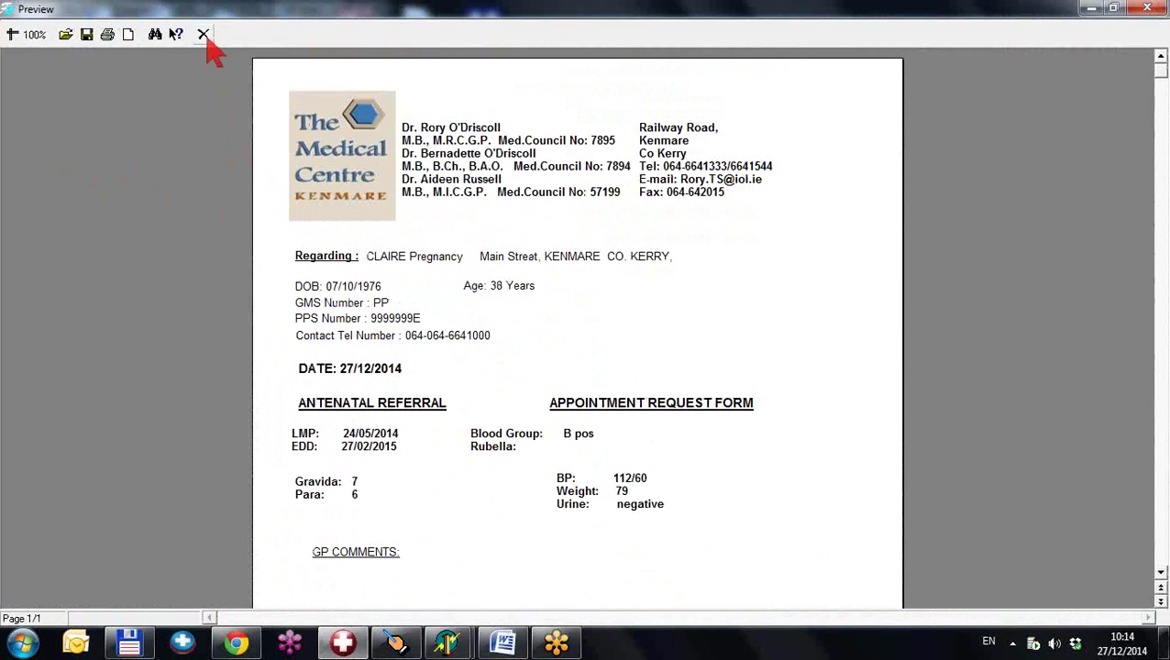
click(203, 34)
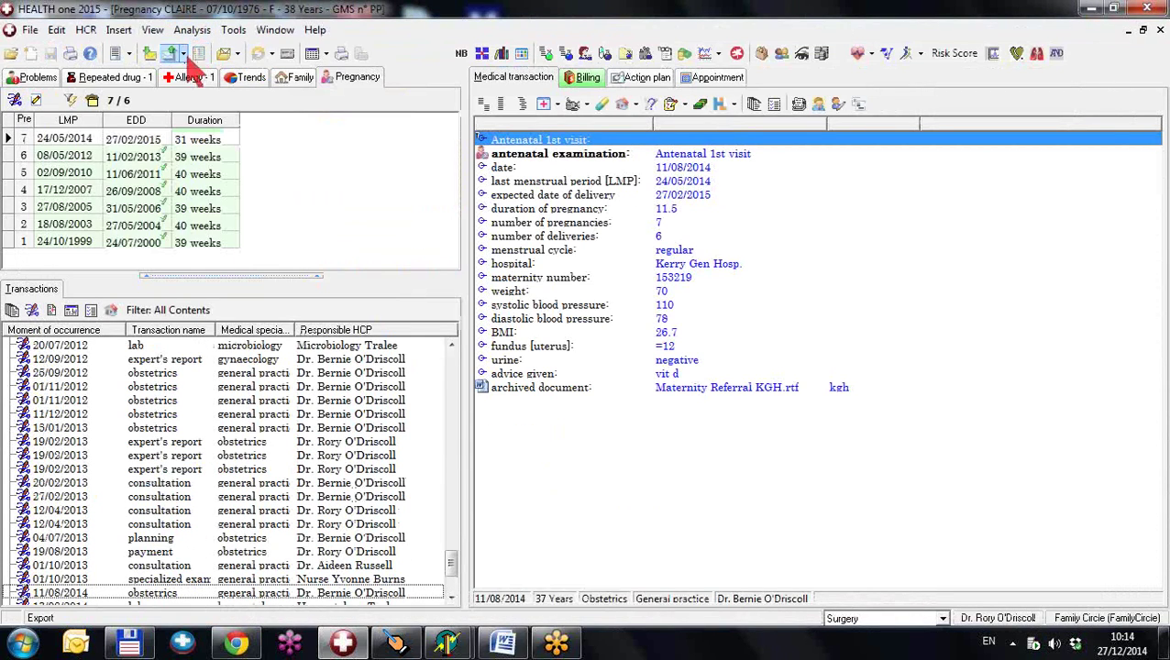
Step: Preview the HSE maternity claim for the current pregnancy, read it through, and close it without recording it as sent
click(35, 101)
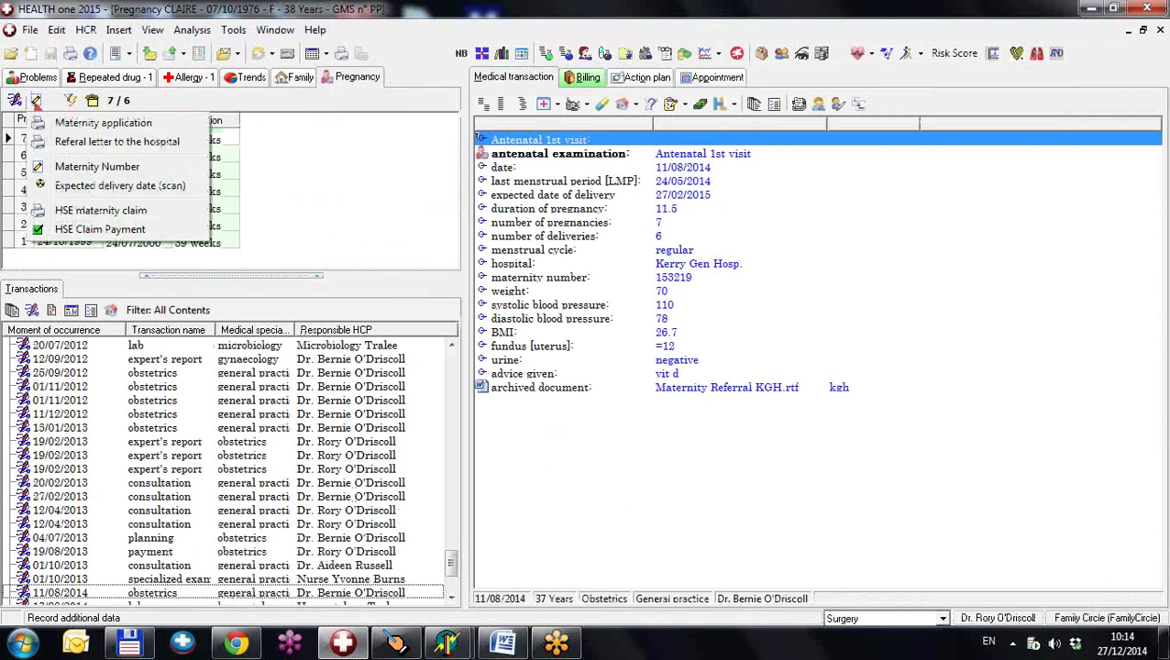
click(67, 212)
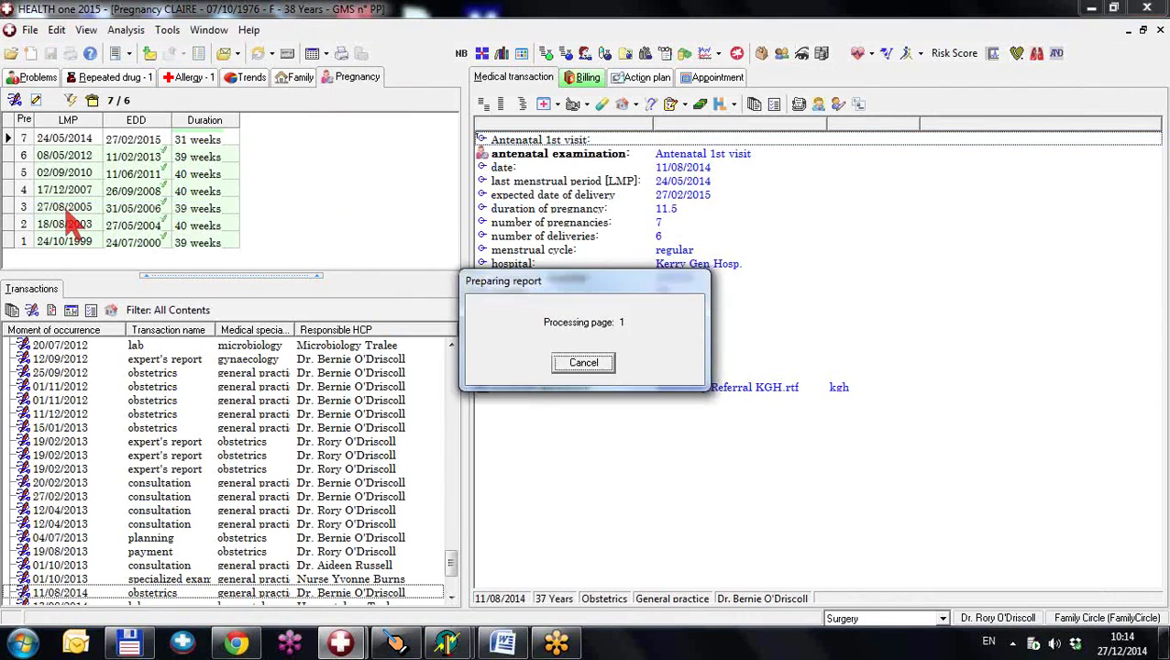
scroll(594, 323, down, 3)
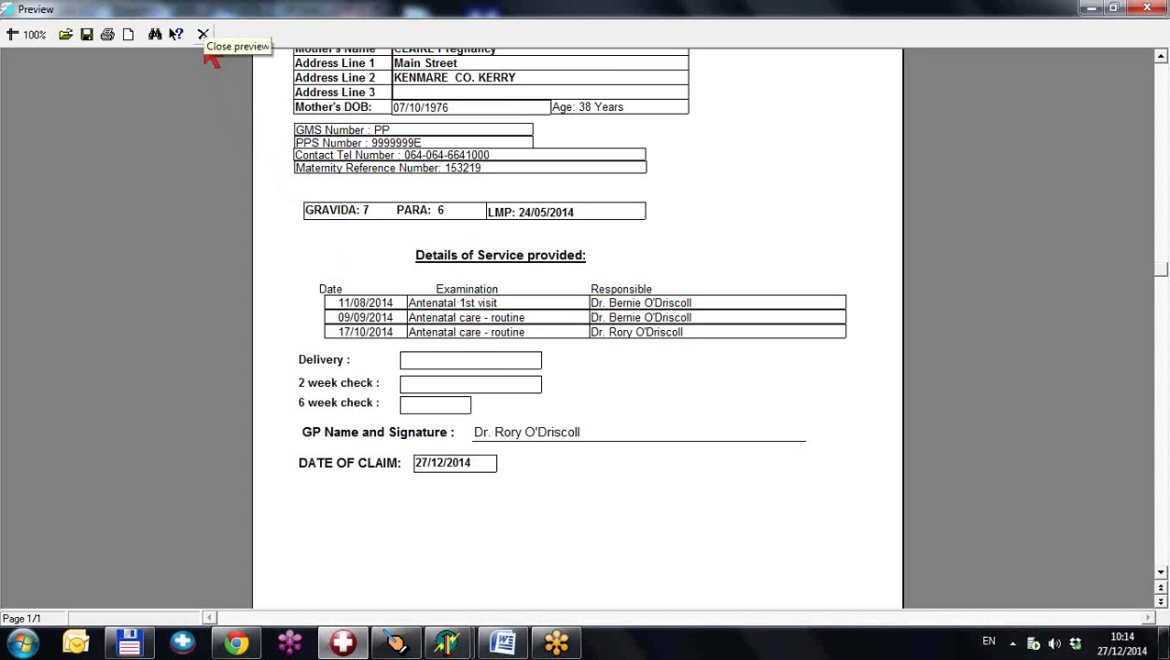
click(204, 35)
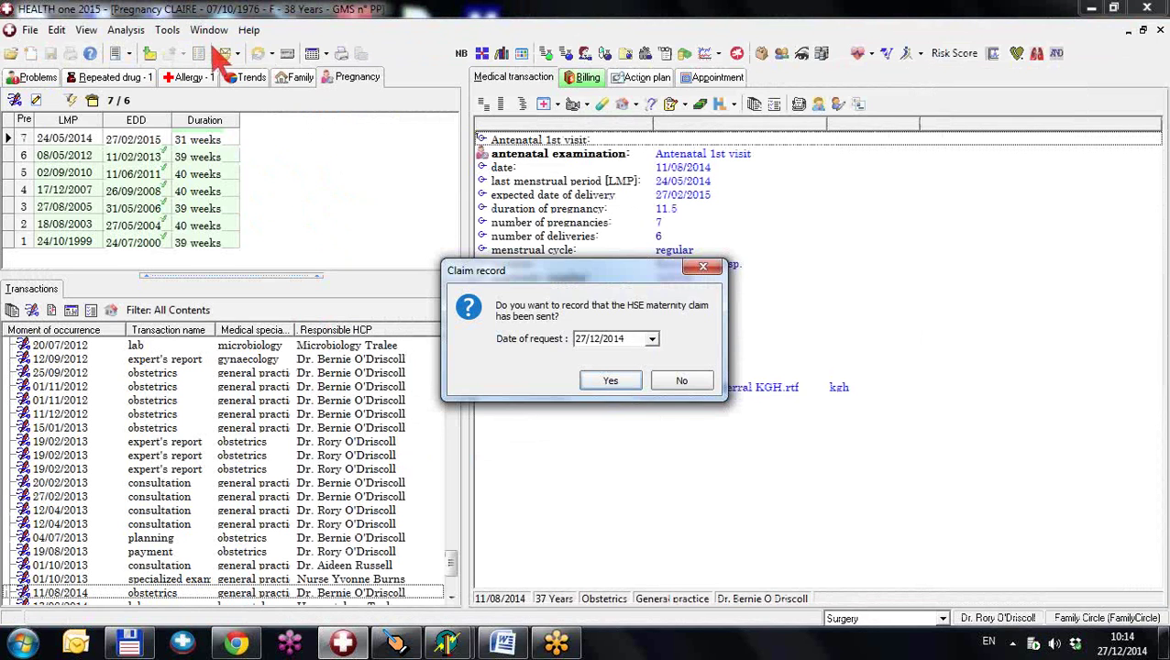
click(695, 385)
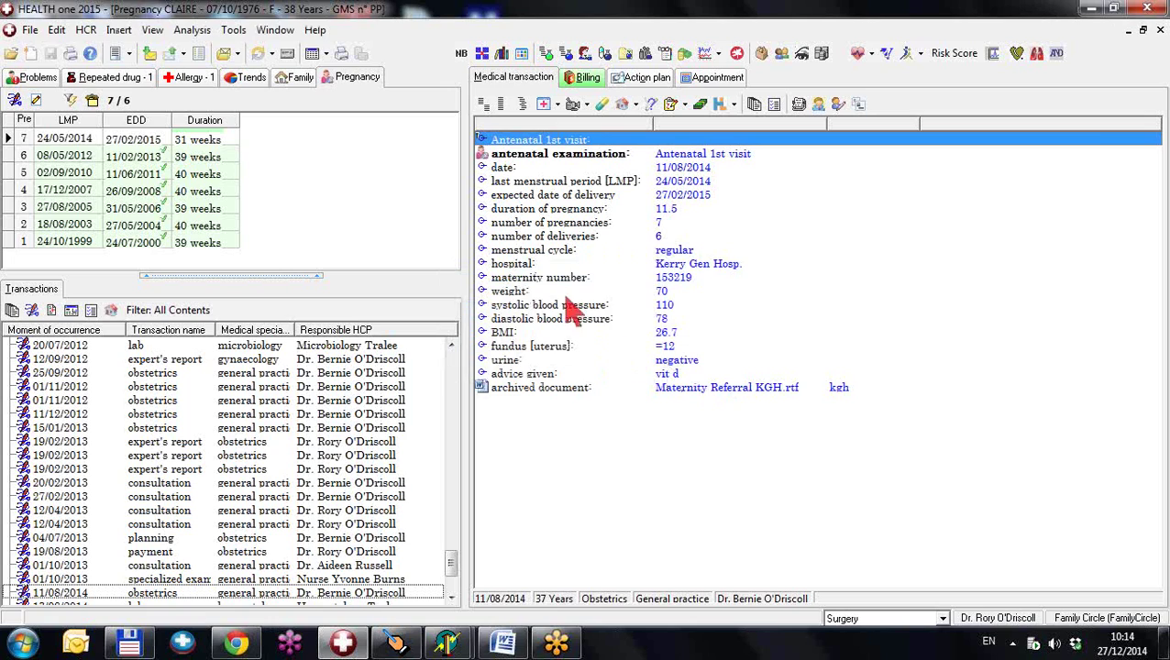
Step: Turn on the use of templates for printing pregnancy documents in the Pregnancy options
click(233, 29)
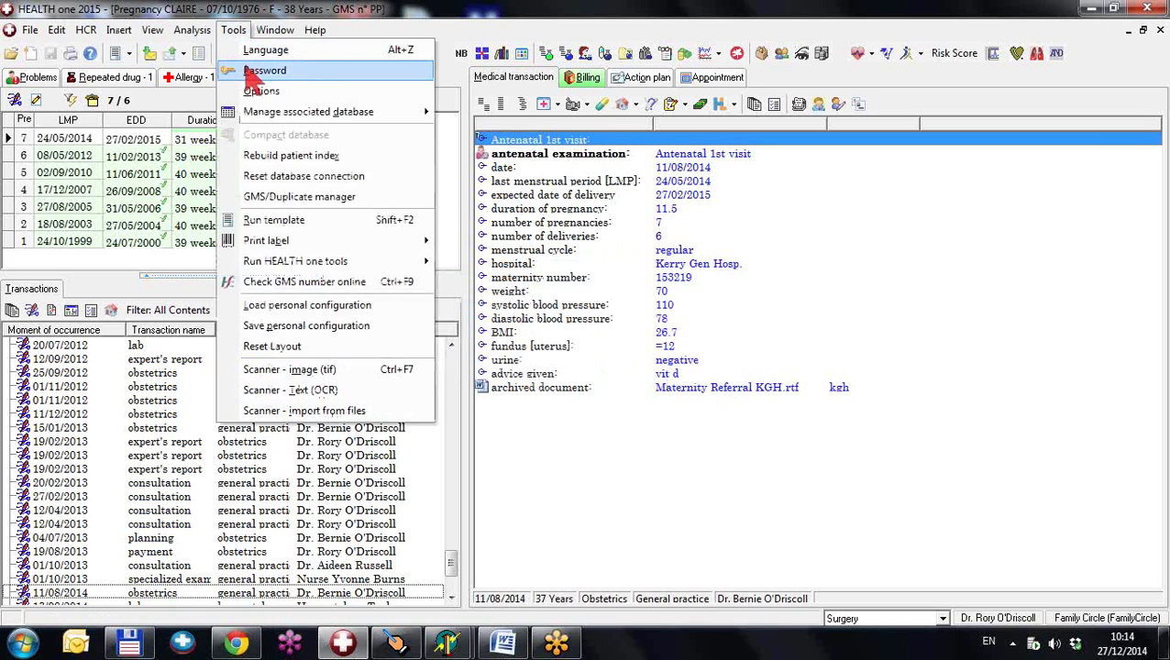
click(260, 91)
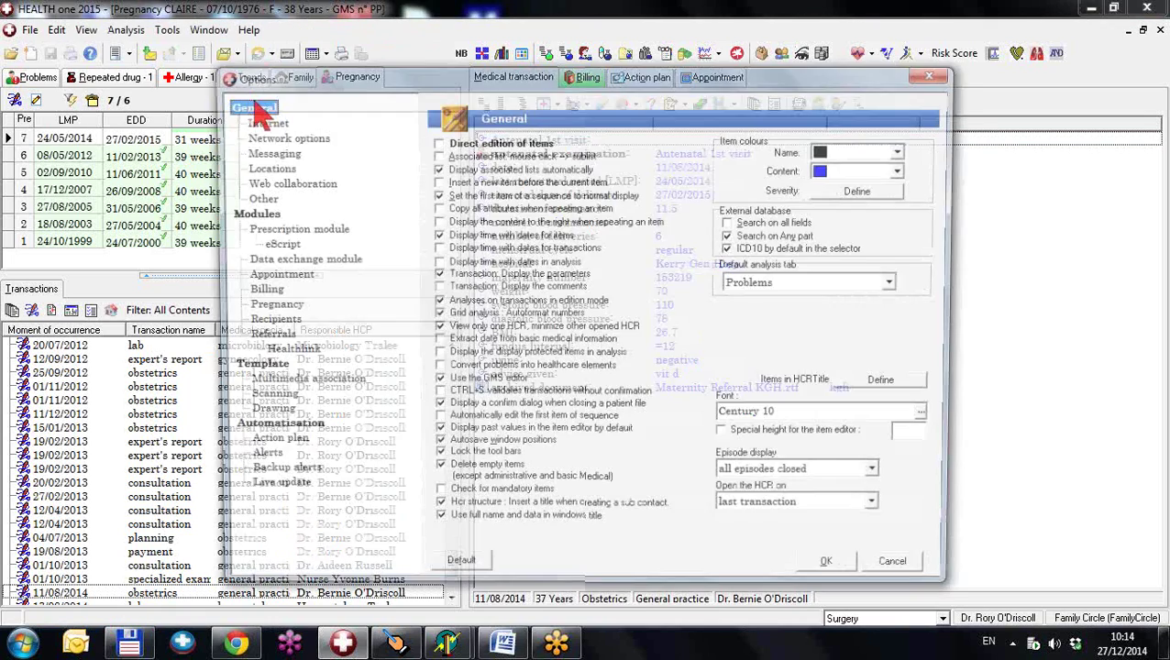
click(266, 307)
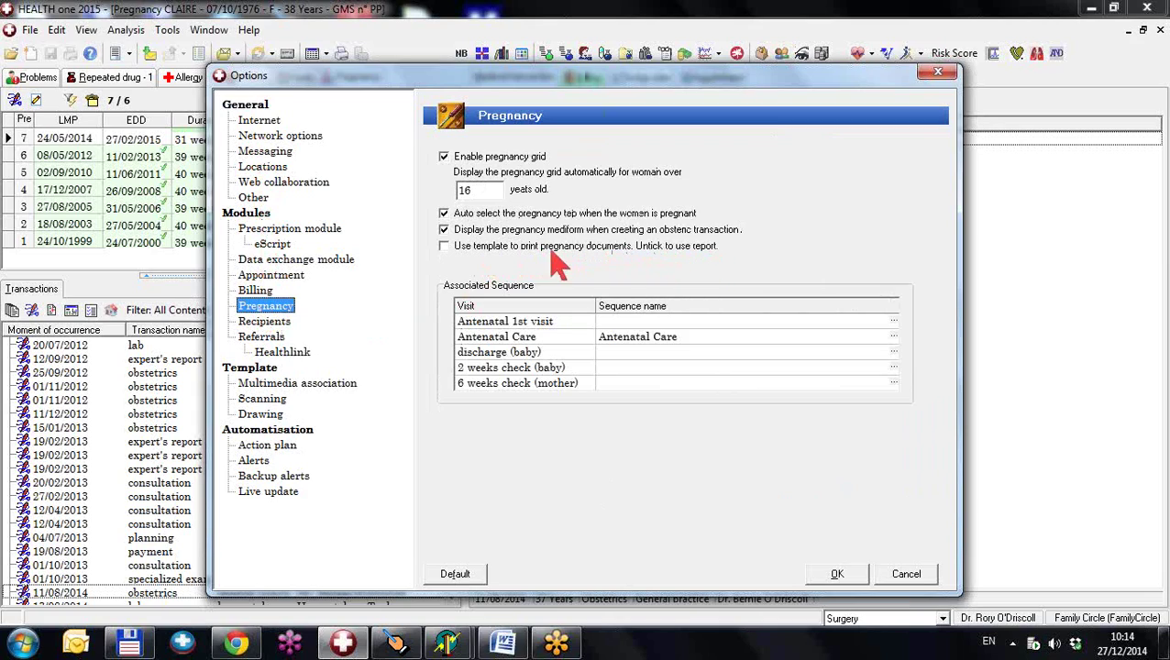
click(447, 251)
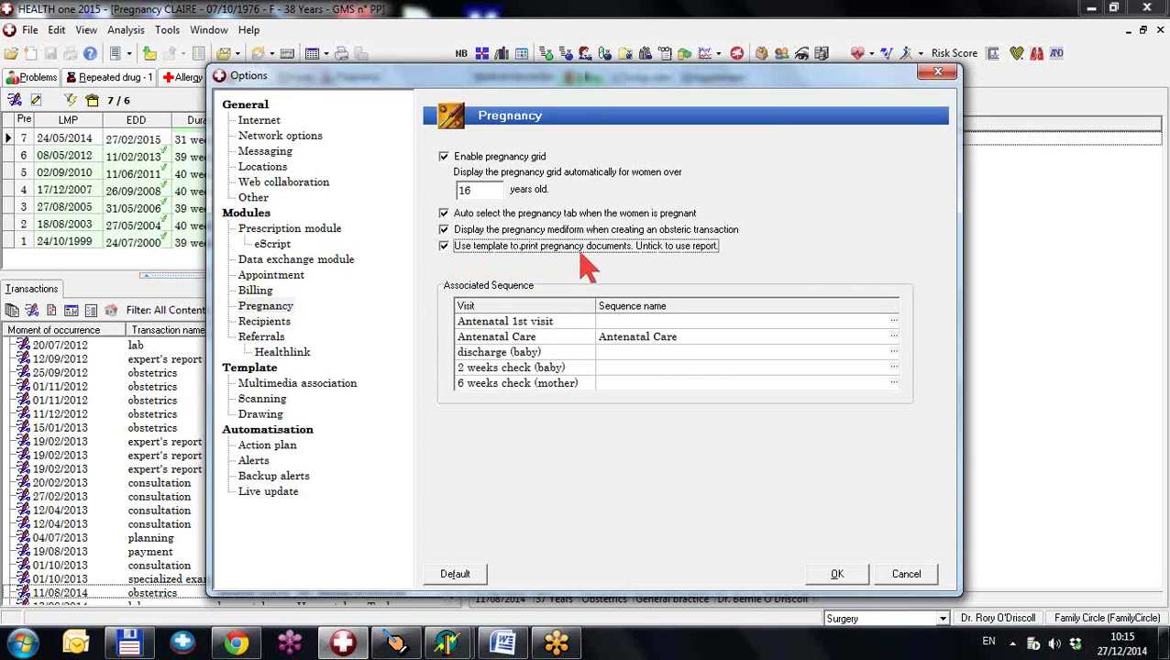
click(833, 575)
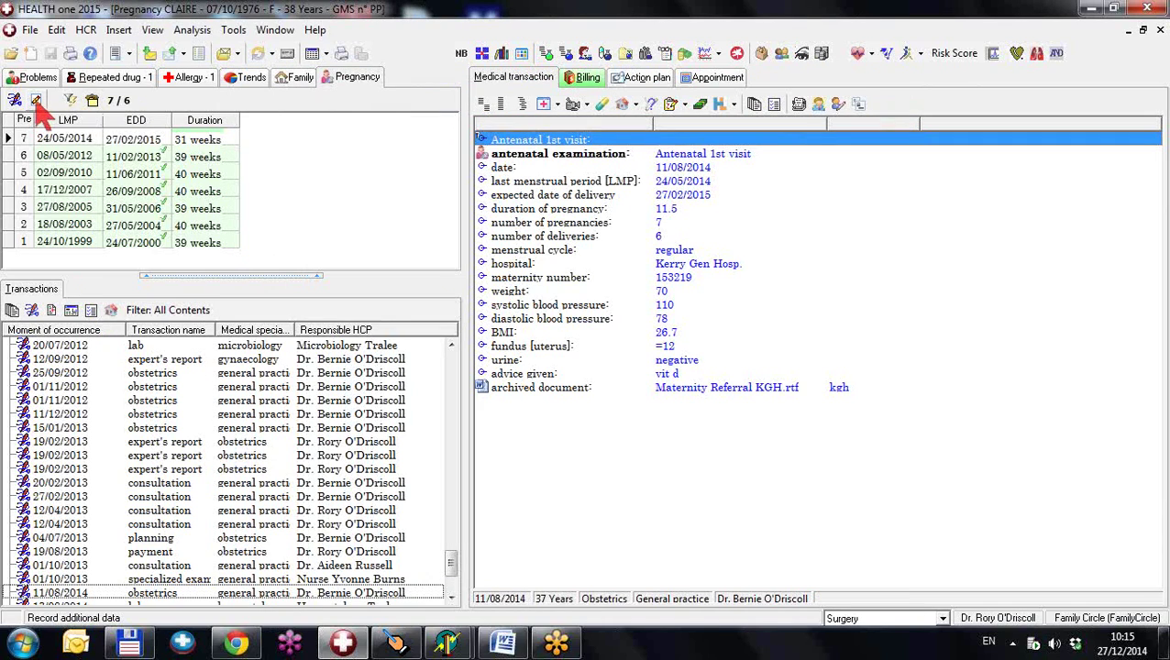
Step: Produce the maternity application from its template, read through all its sections, and close it without recording it as sent
click(37, 100)
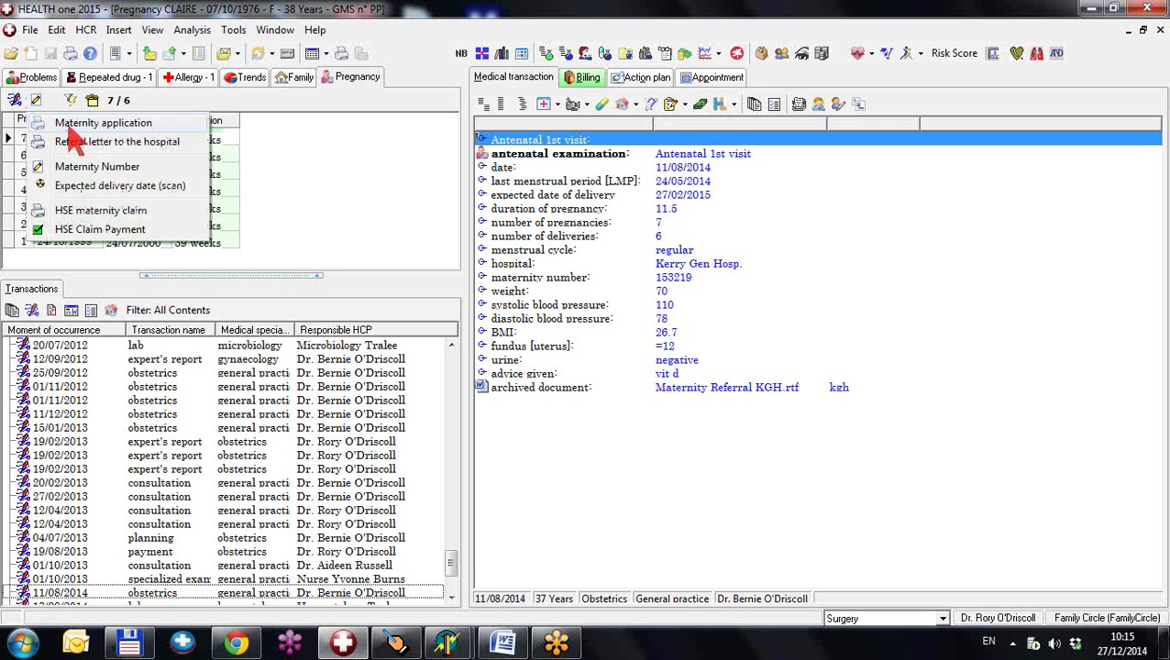
click(67, 125)
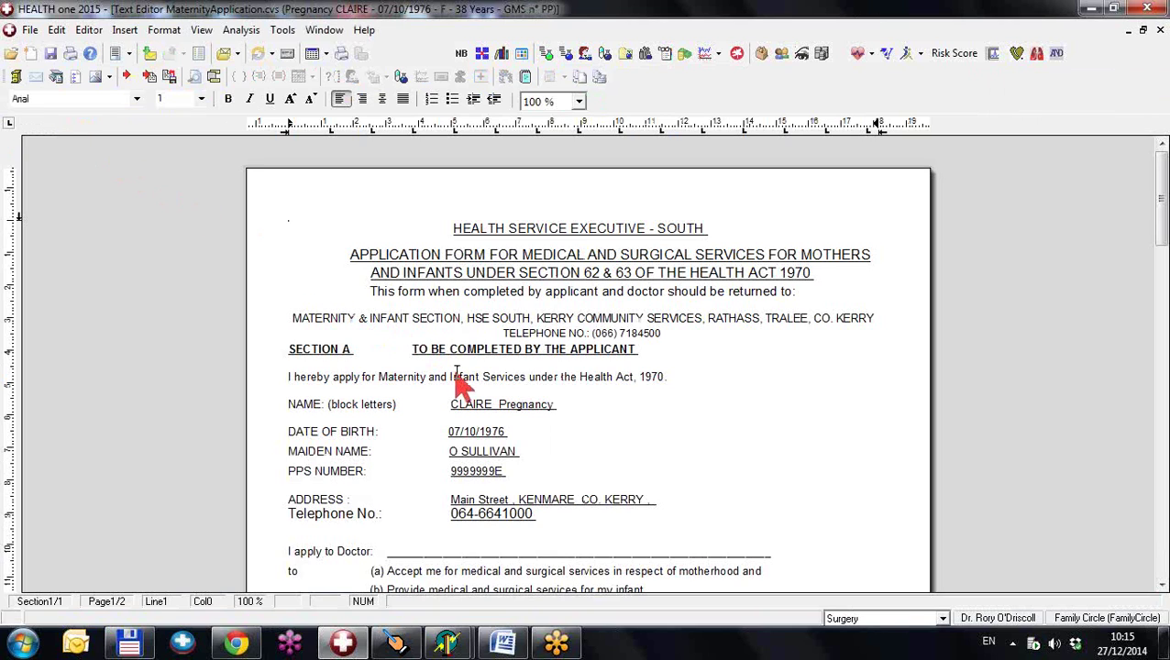
scroll(461, 384, down, 5)
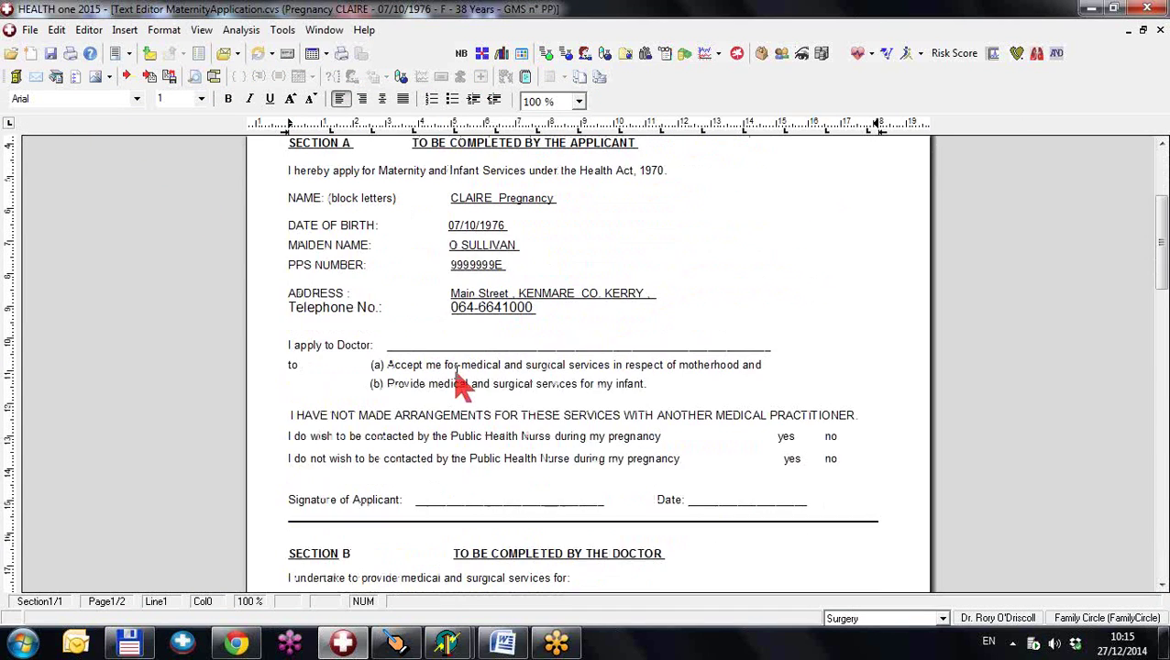
scroll(461, 385, down, 4)
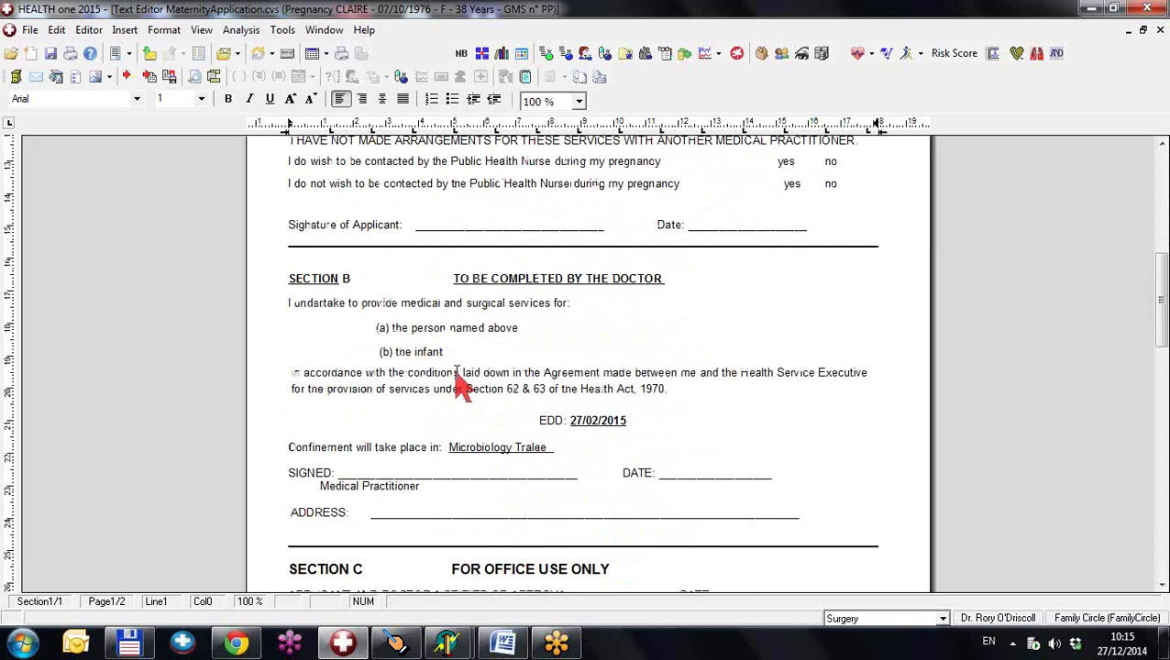
scroll(461, 384, down, 3)
scroll(454, 377, up, 1)
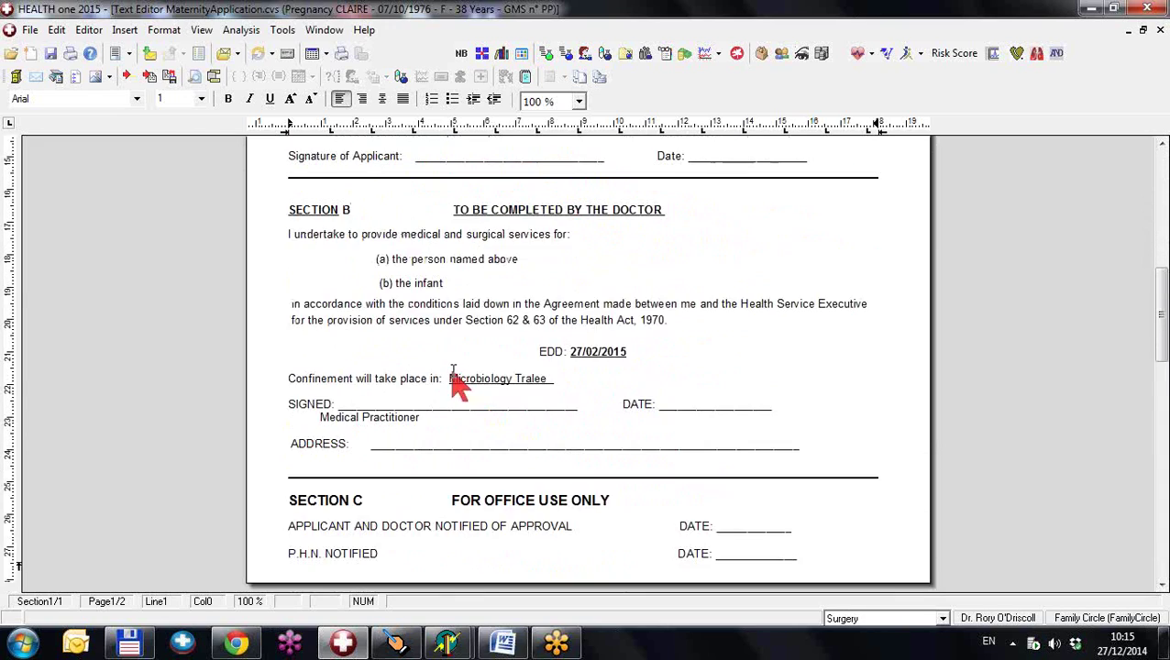
scroll(459, 384, up, 10)
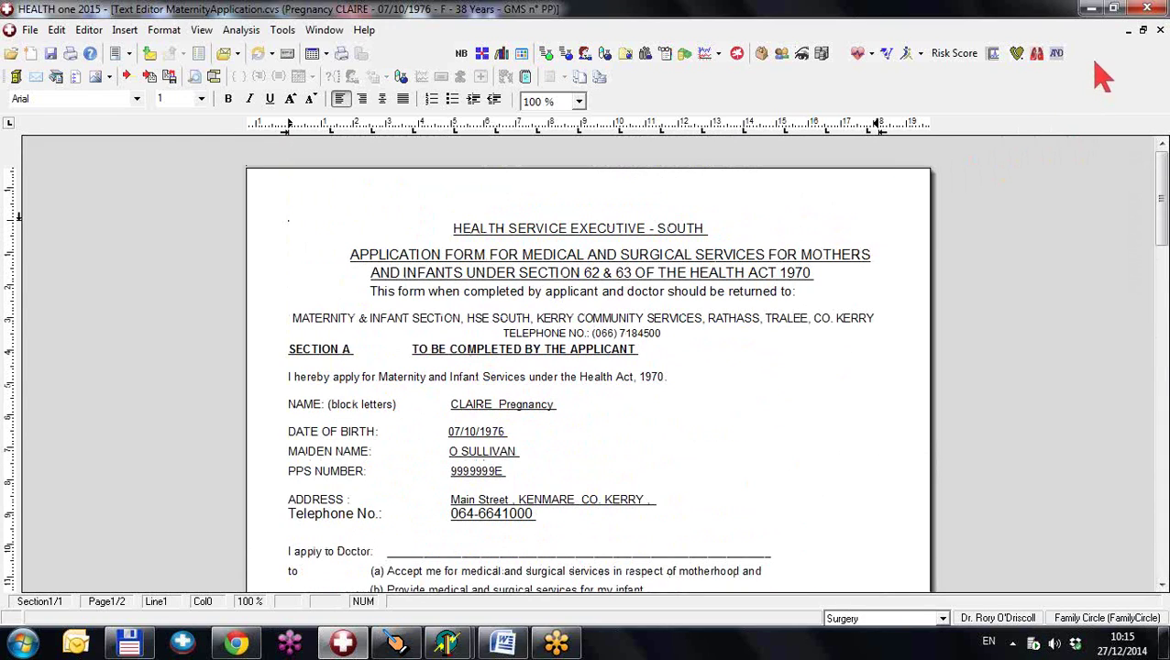
click(1160, 30)
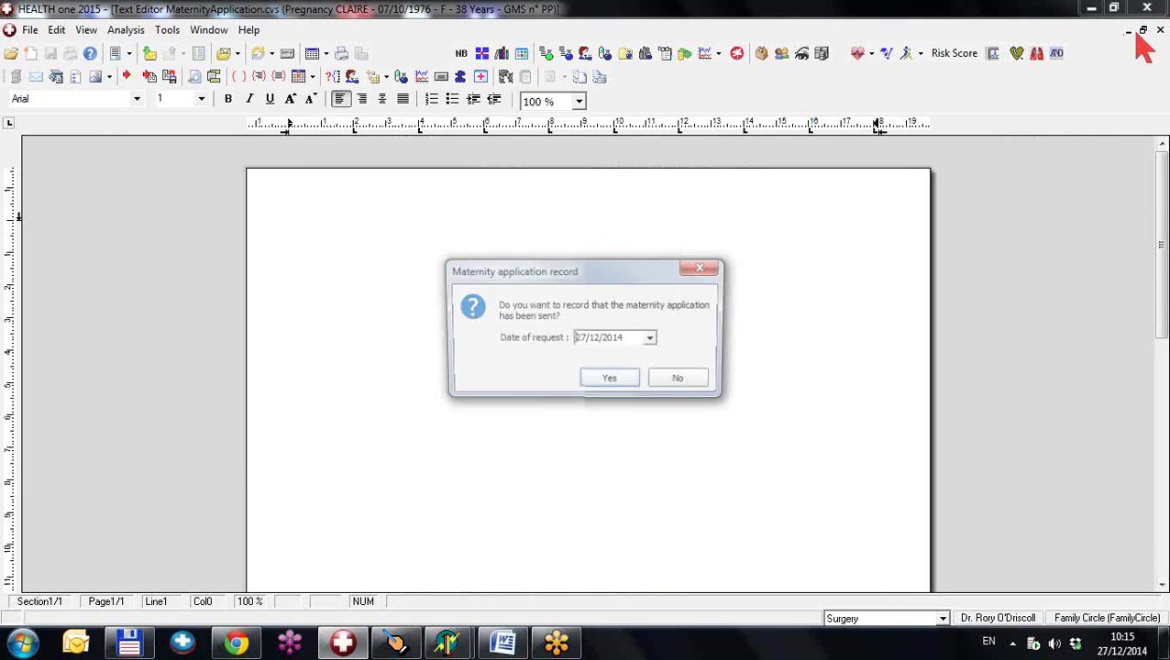
click(680, 384)
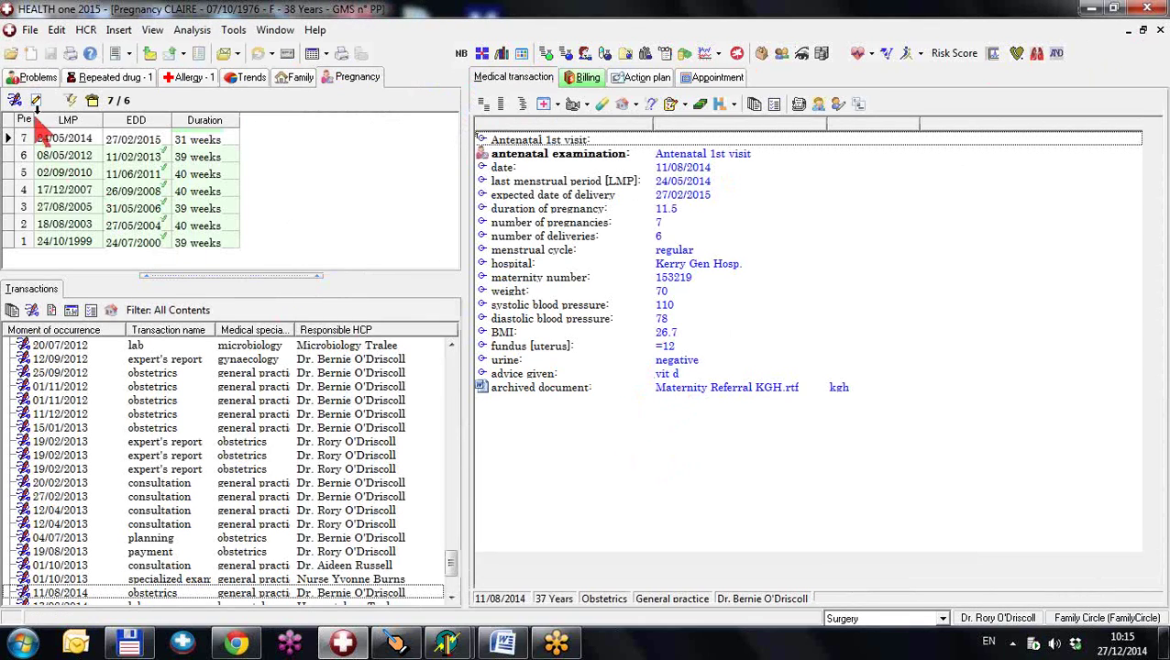
Step: Generate the hospital referral letter for the current pregnancy from its template, read it through, and close it
click(36, 100)
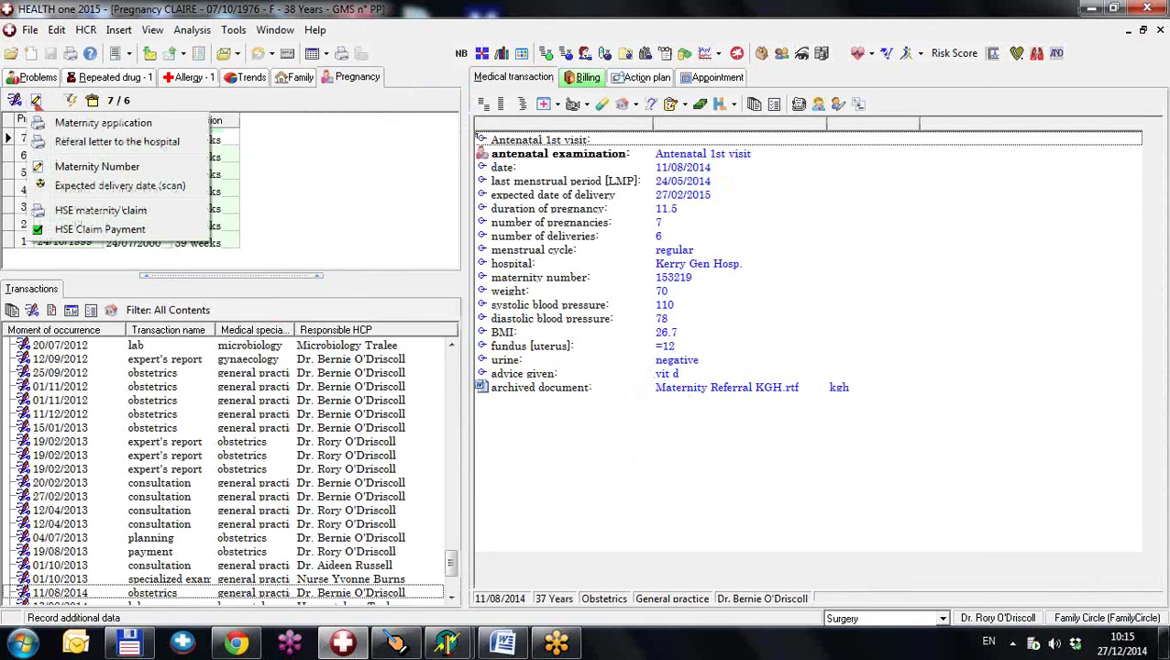
click(60, 142)
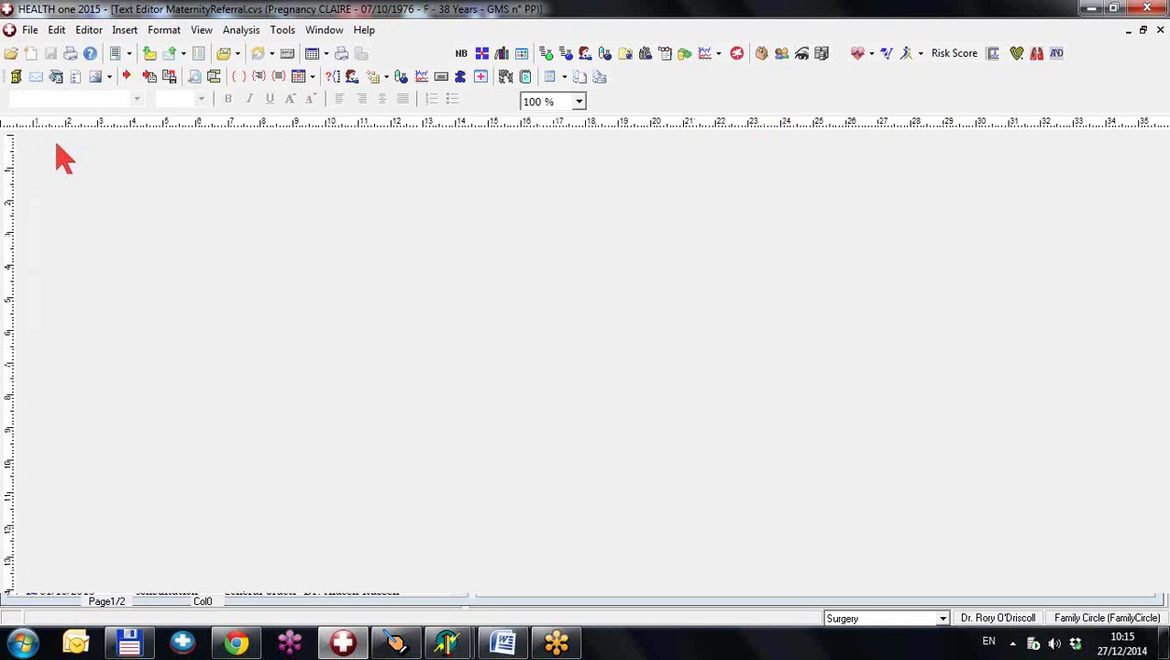
scroll(384, 385, down, 10)
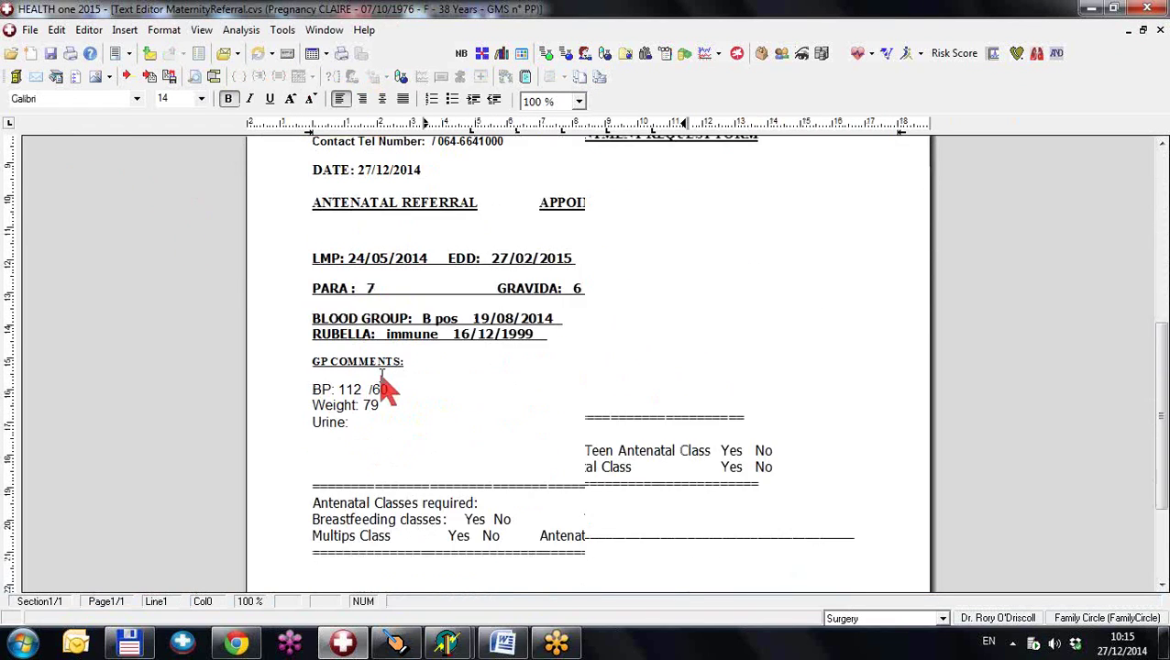
scroll(383, 385, up, 10)
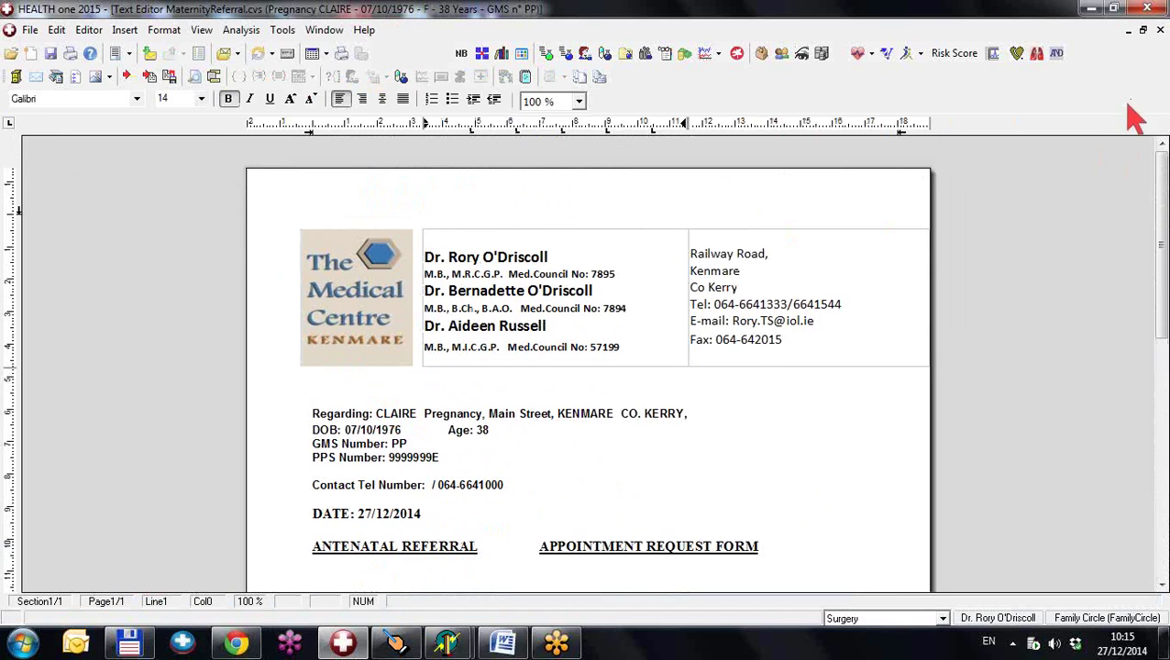
click(1160, 30)
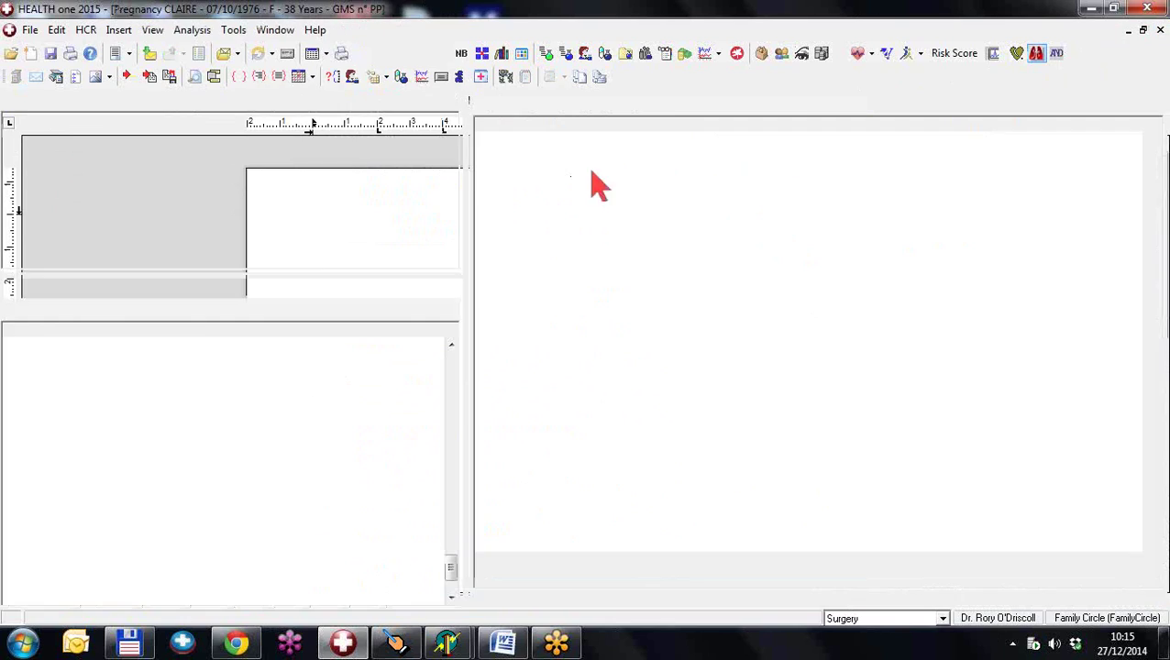
Step: Produce the HSE maternity claim for the current pregnancy from its template, read it, and close it without recording it as sent
click(101, 142)
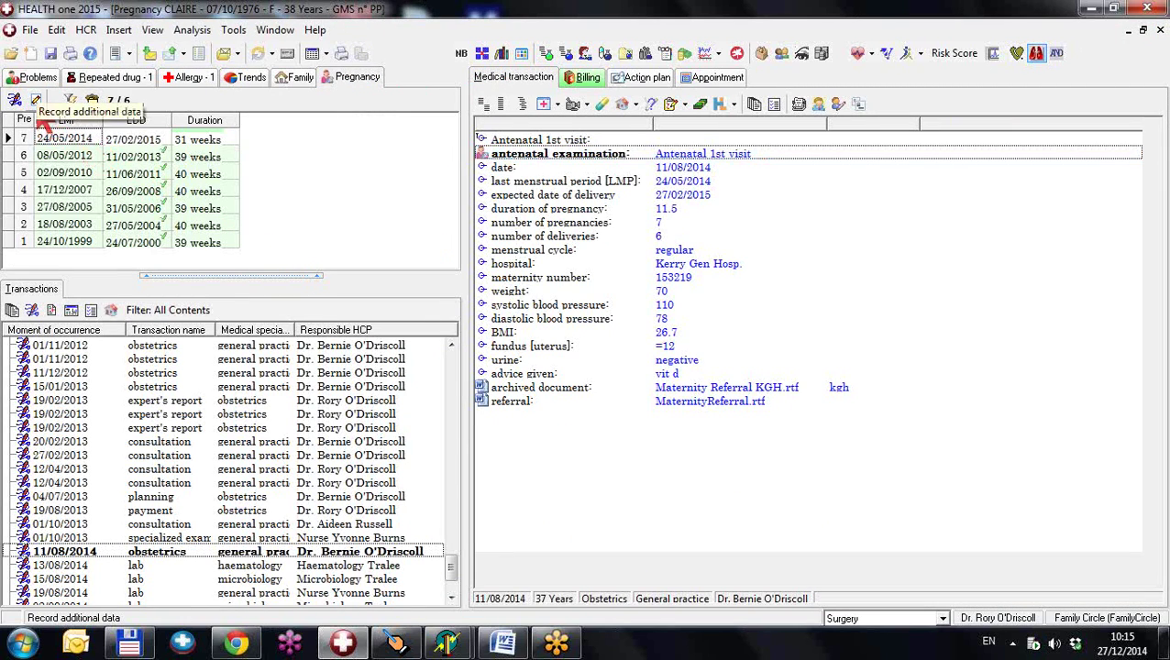
click(36, 101)
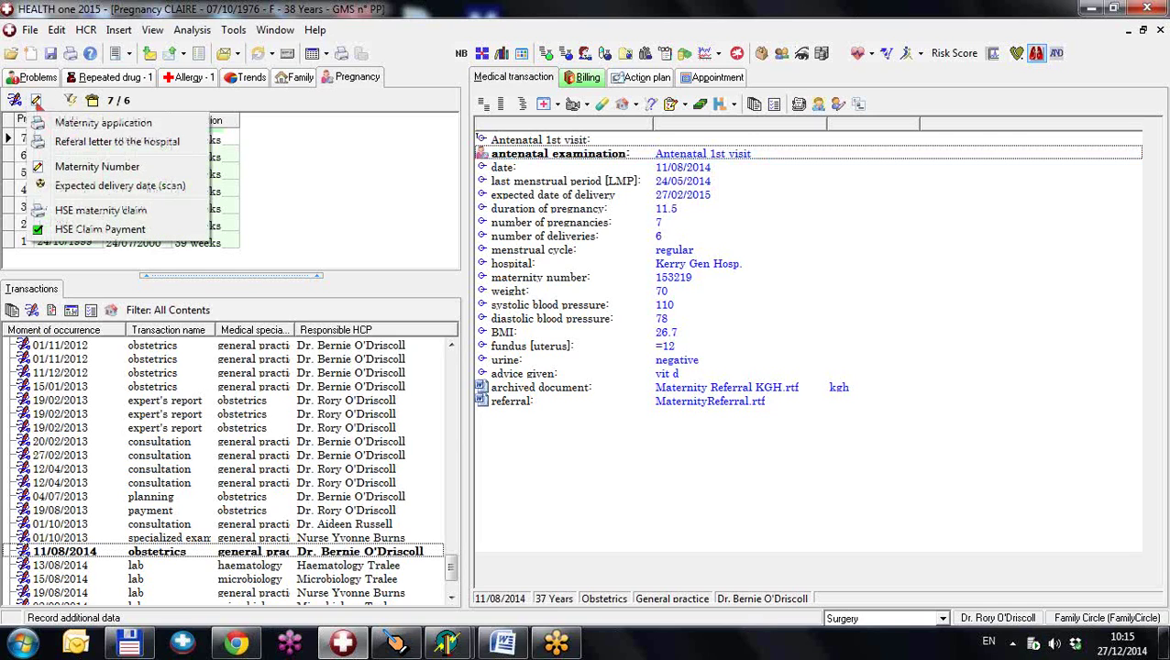
click(87, 214)
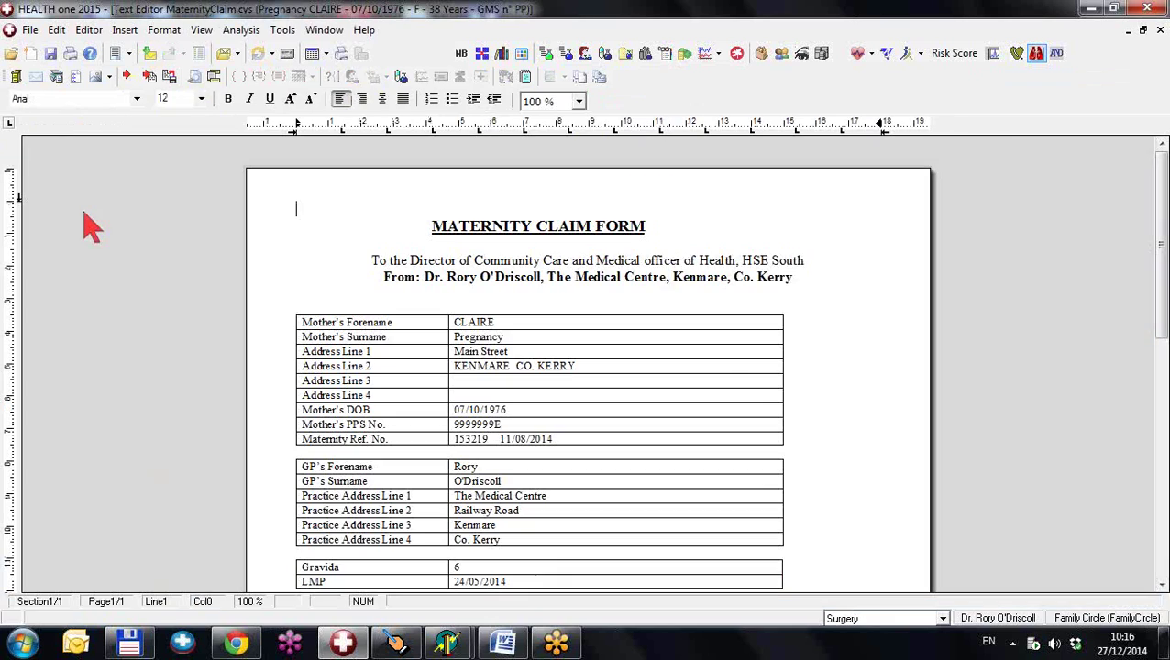
scroll(478, 323, down, 10)
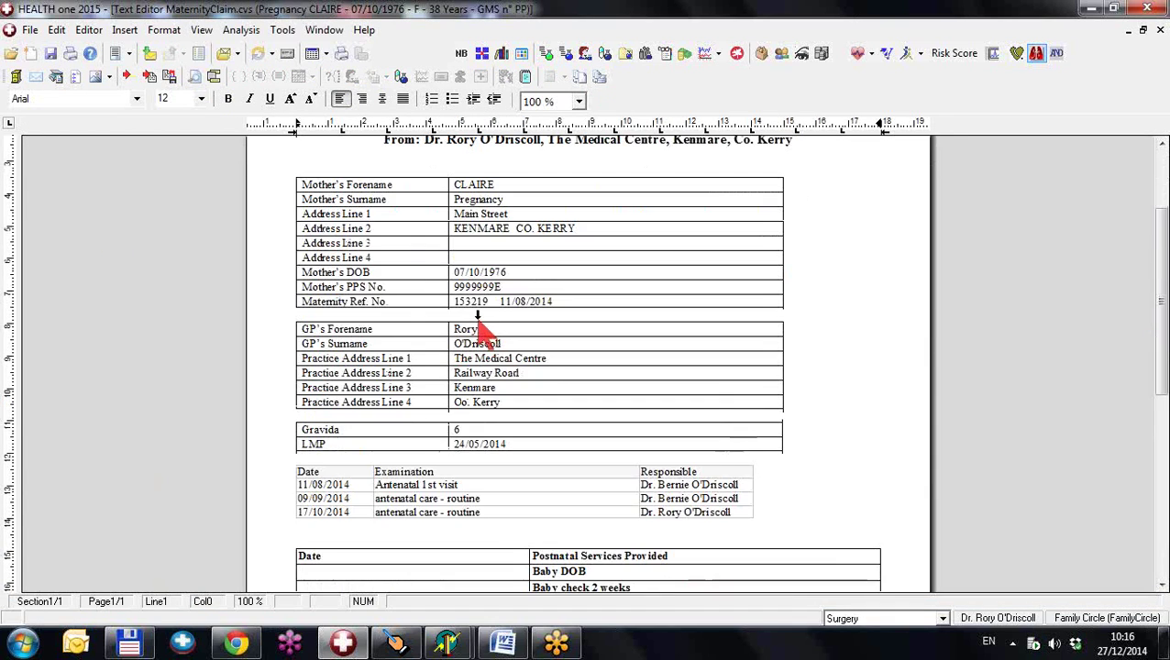
scroll(478, 323, up, 3)
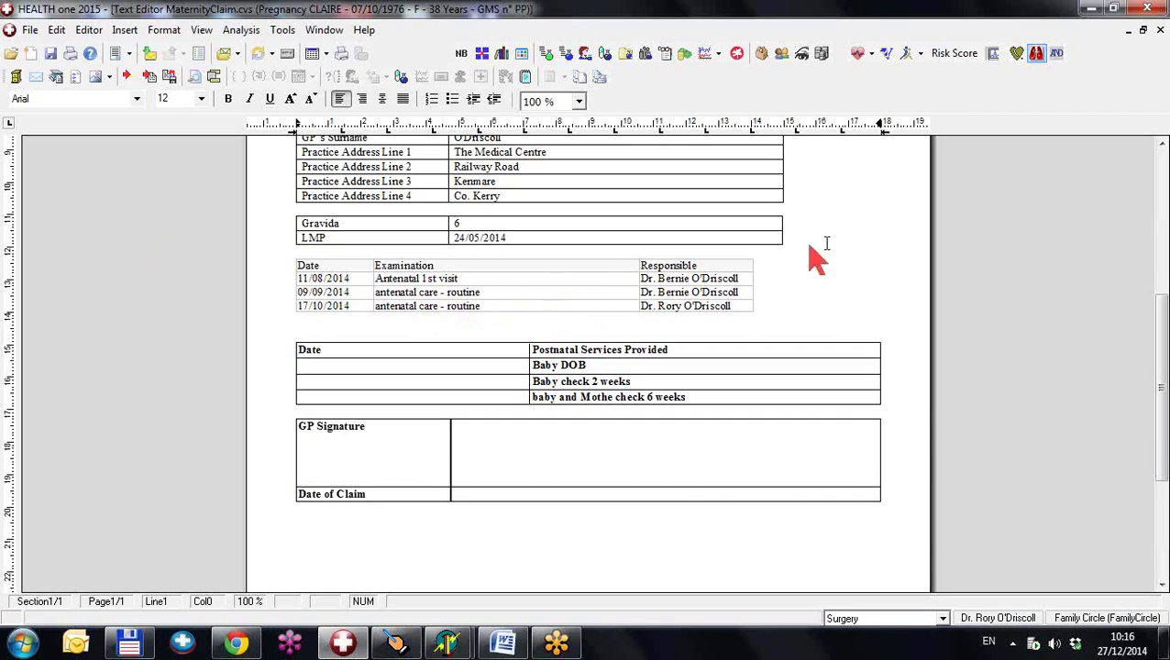
click(1160, 30)
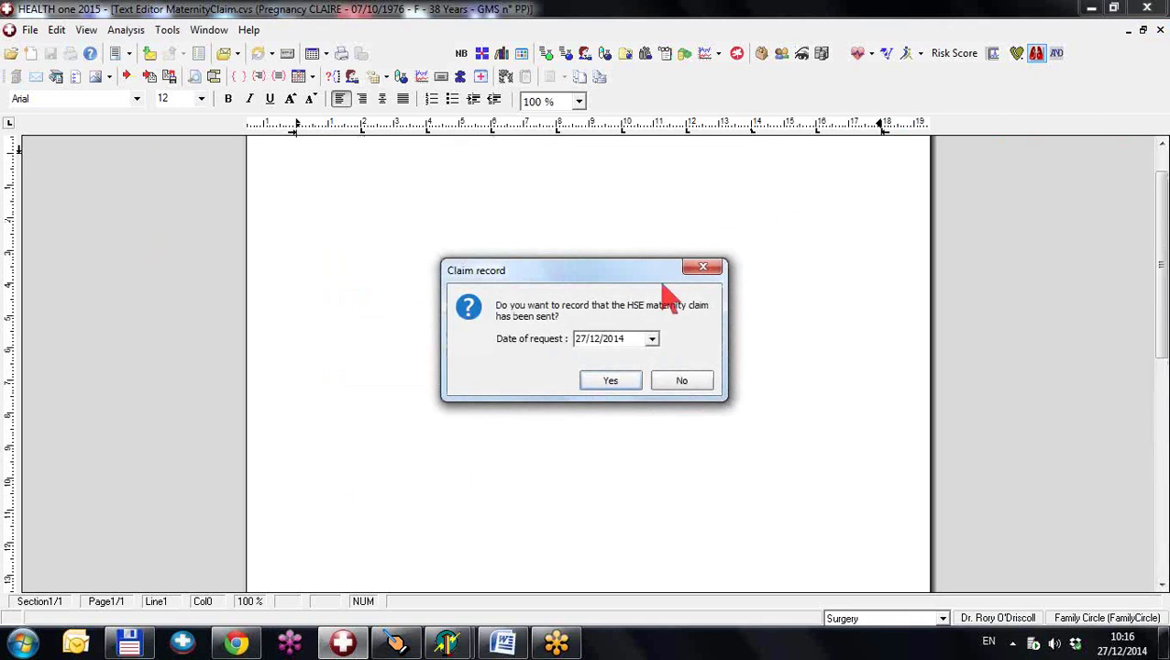
click(673, 384)
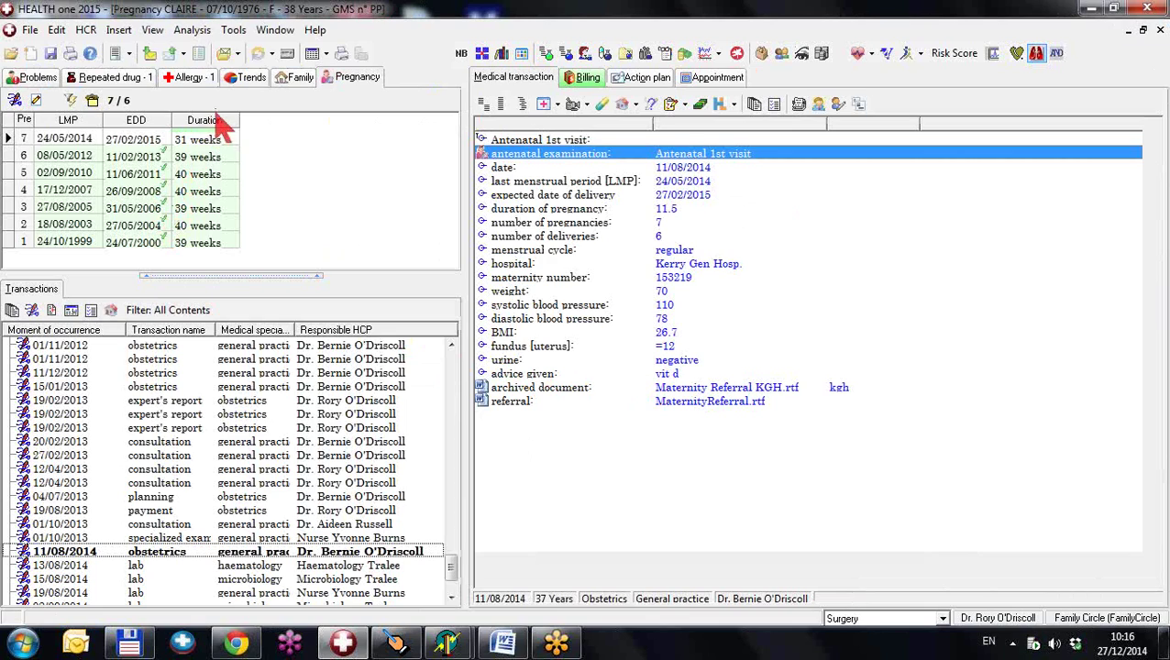
Step: Review the Pregnancy module options, including the template printing setting and the sequences associated with each visit, and close the options
click(233, 32)
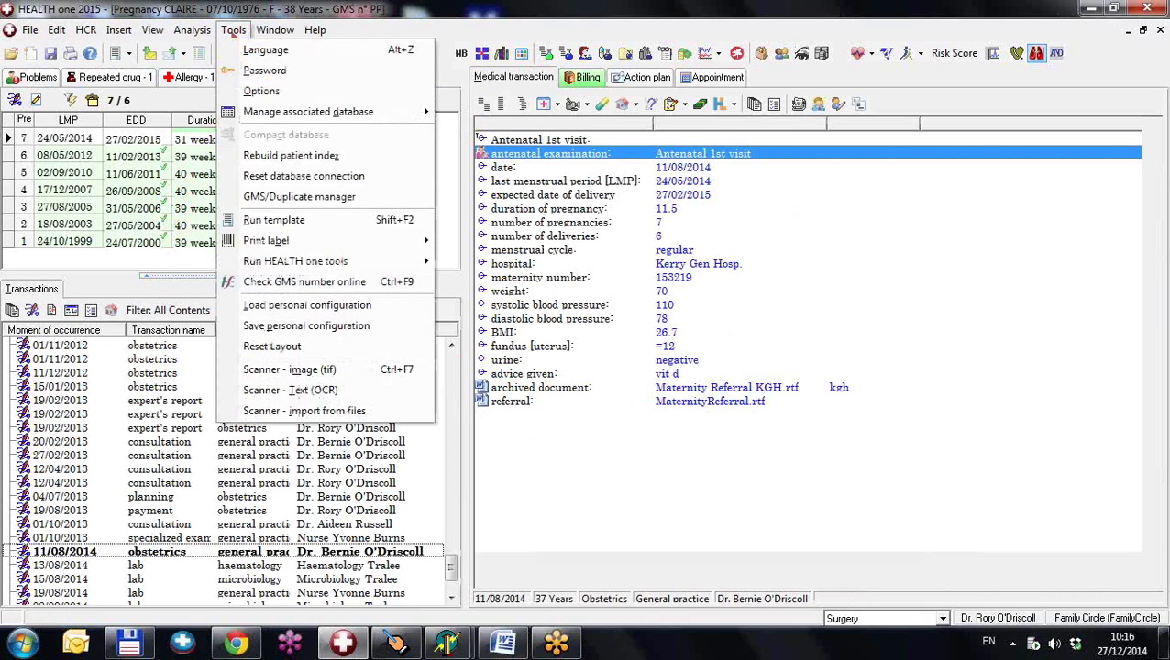
click(262, 91)
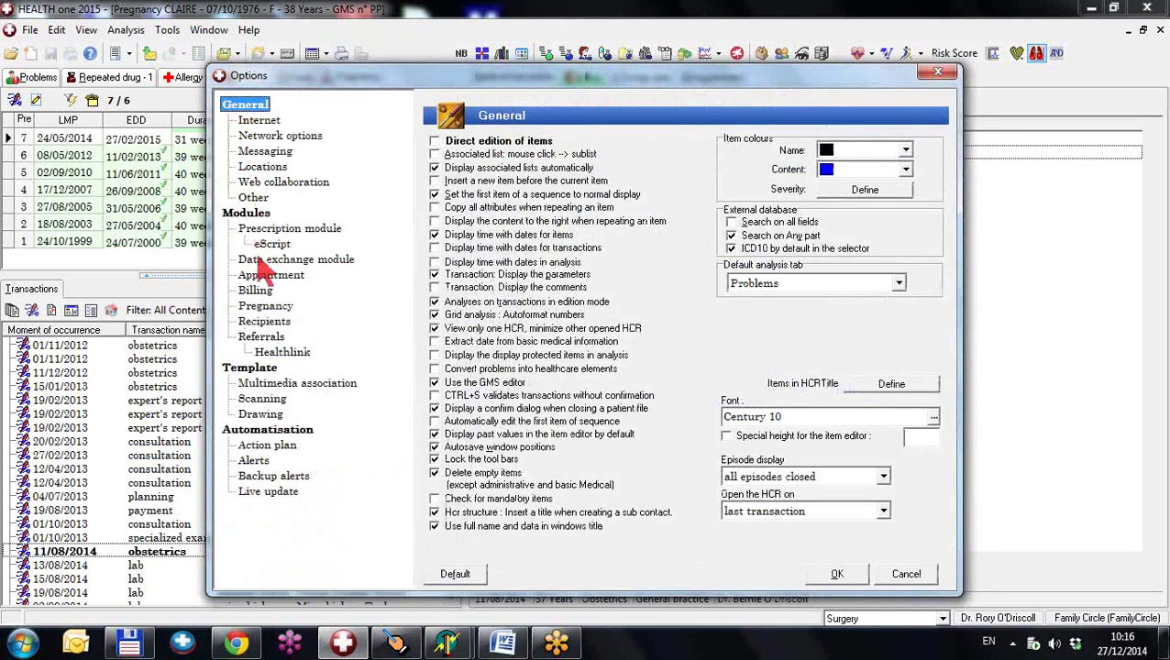
click(266, 308)
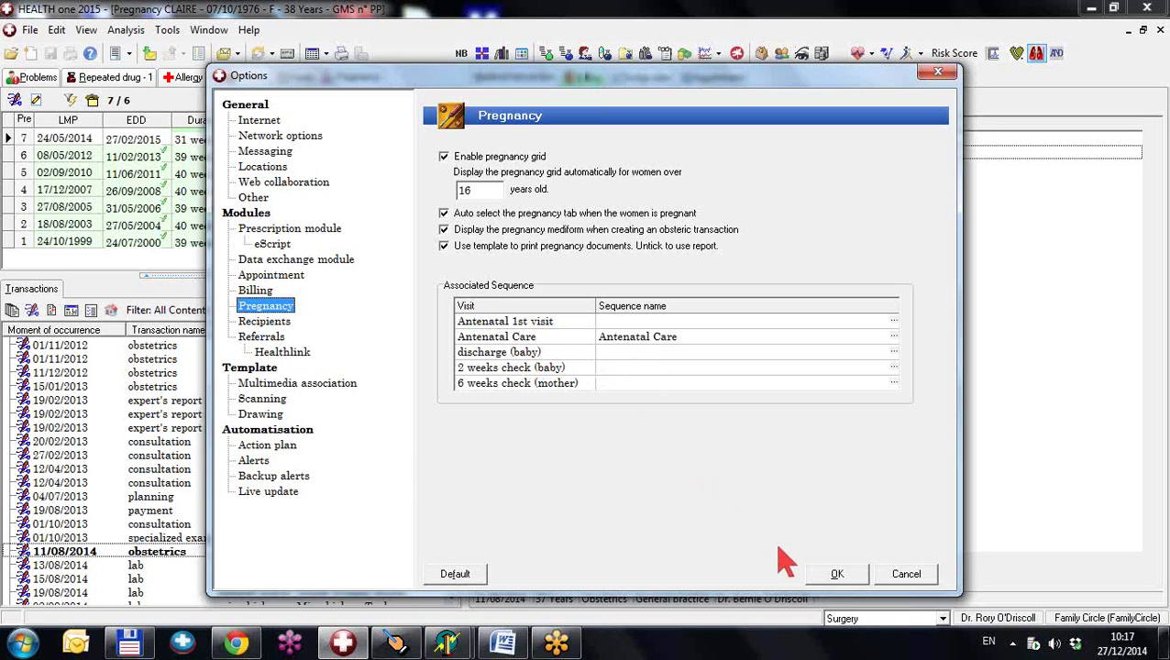
click(834, 575)
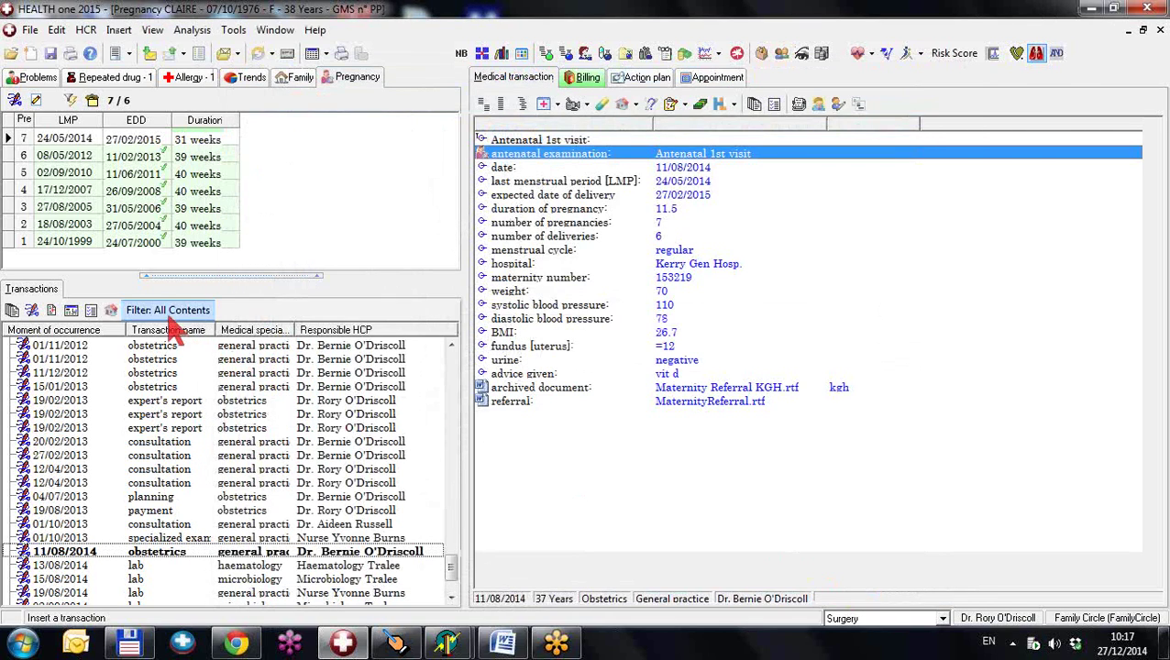
Step: Start a delivery record for the current pregnancy with delivery date 12/12/2014 and type of delivery normal delivery
click(15, 100)
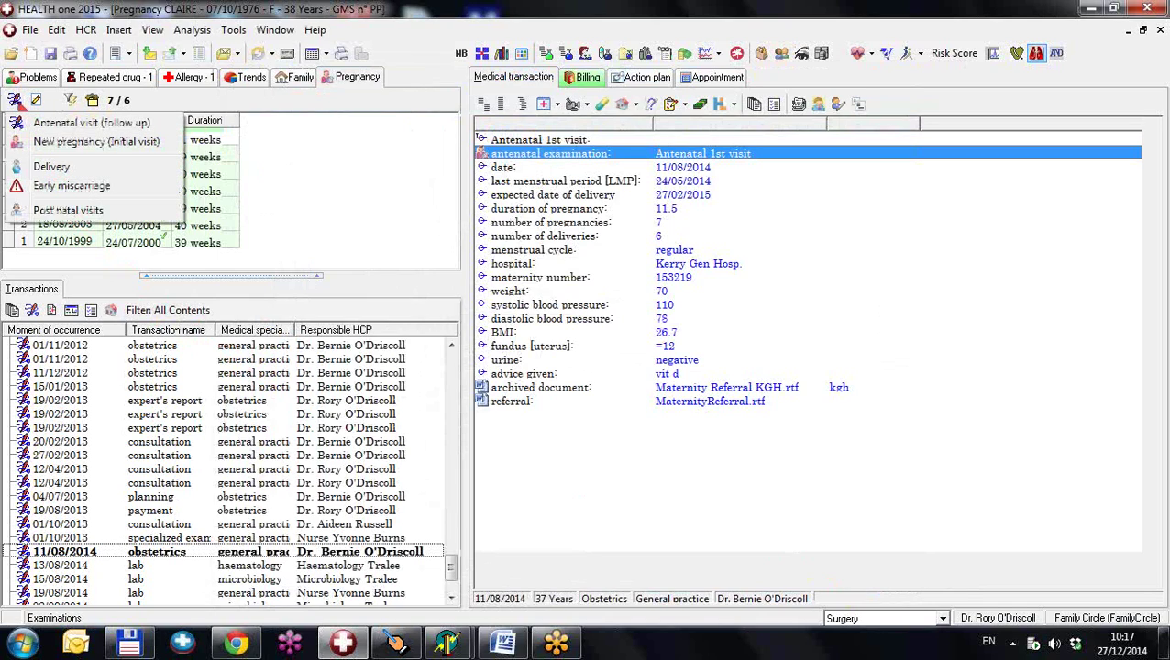
click(48, 167)
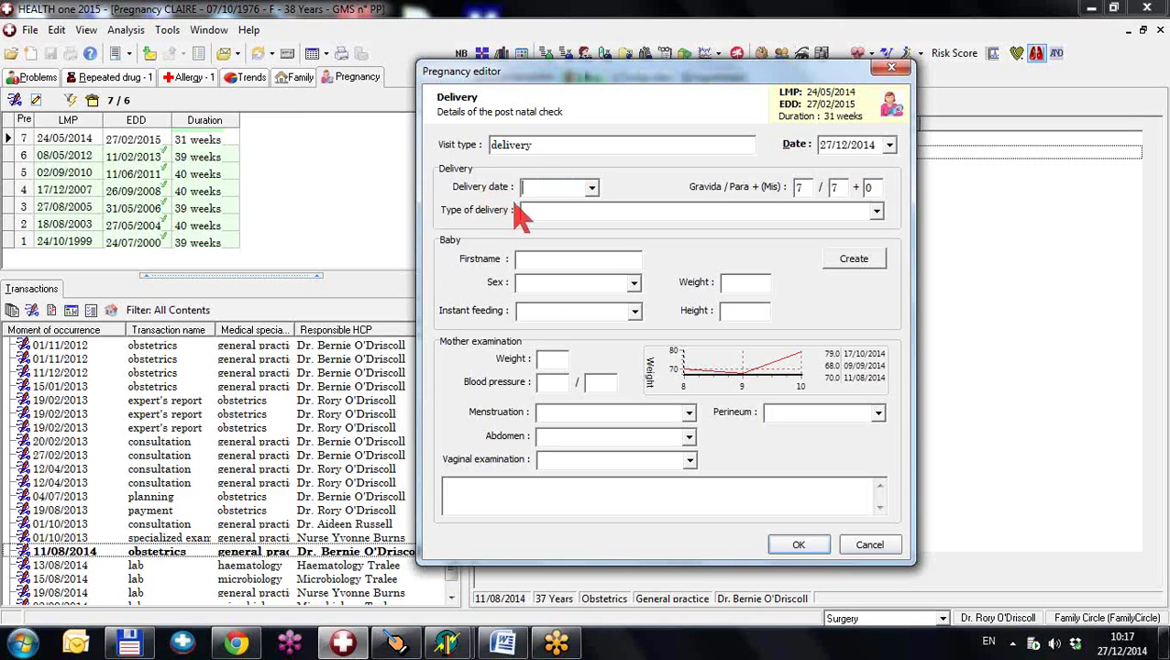
click(592, 188)
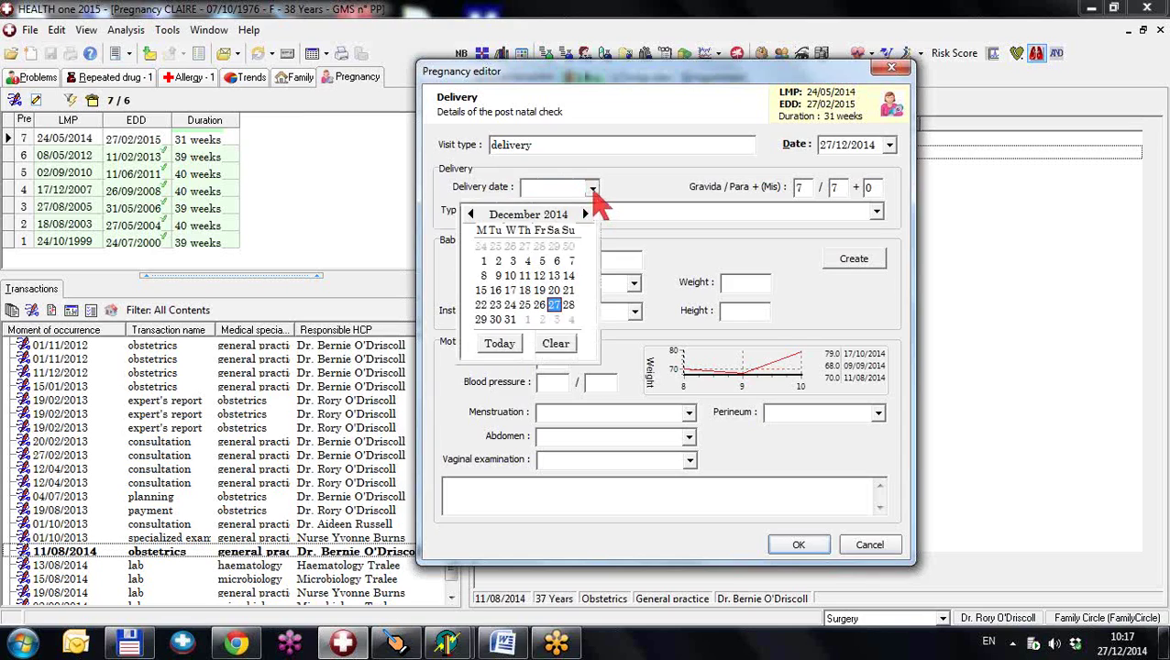
click(539, 275)
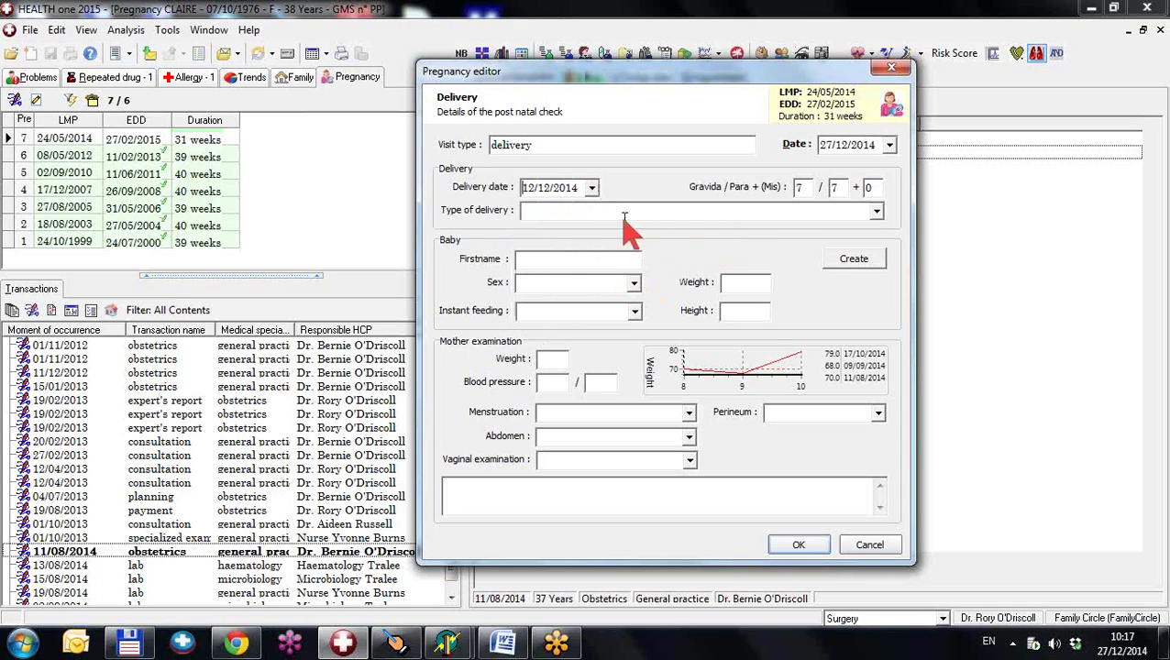
click(877, 212)
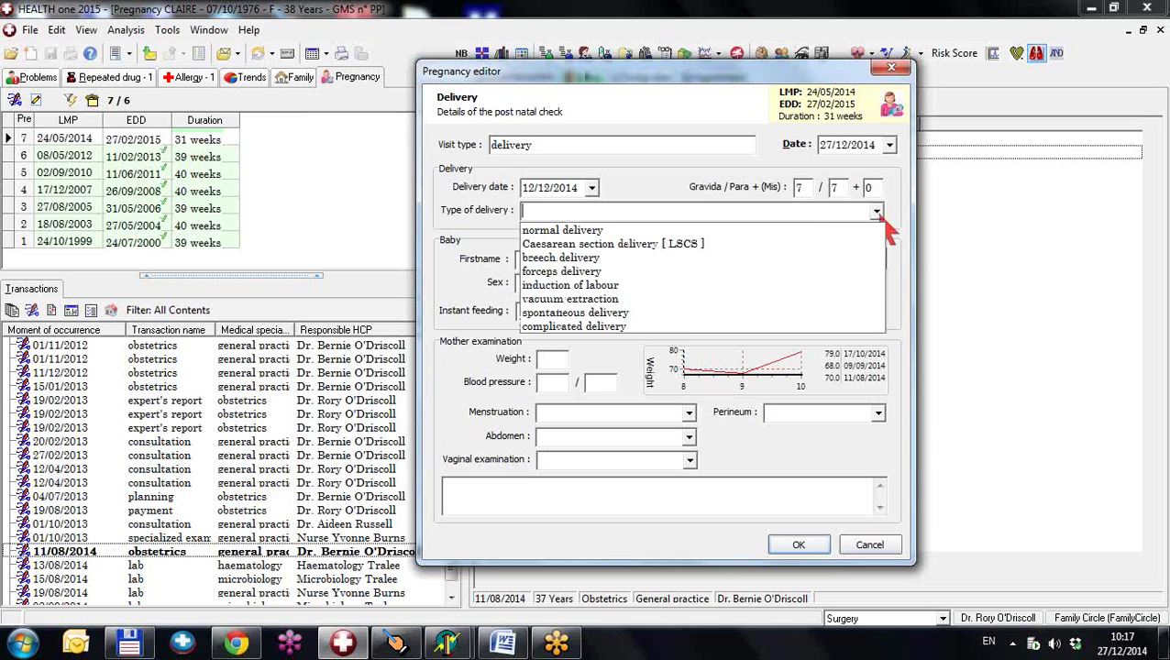
click(607, 231)
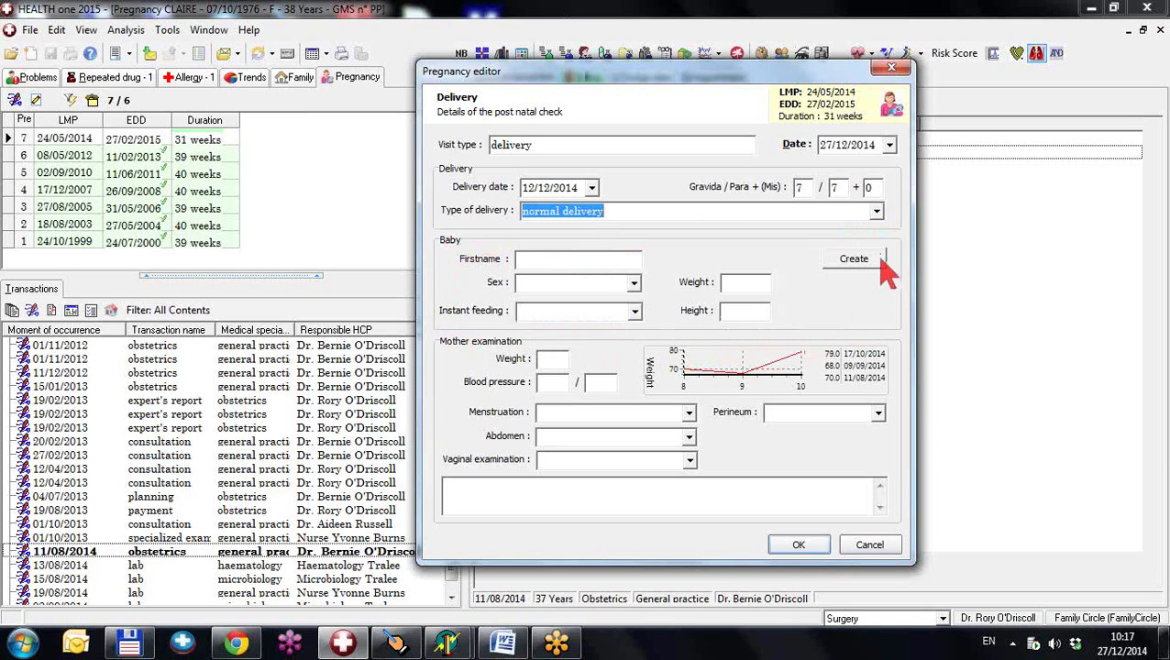
Step: Enter the baby's first name, sex male, weight 4.5, height 88 and breast-feeding as the feeding method
click(528, 260)
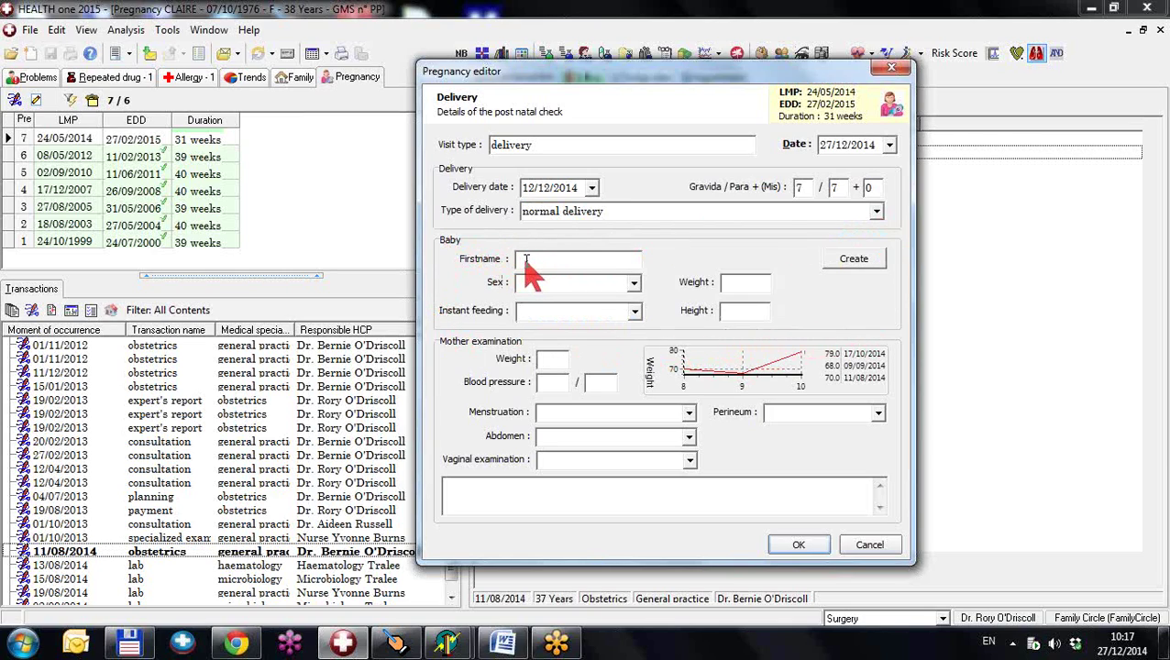
text(Thomas)
key(Tab)
key(Down)
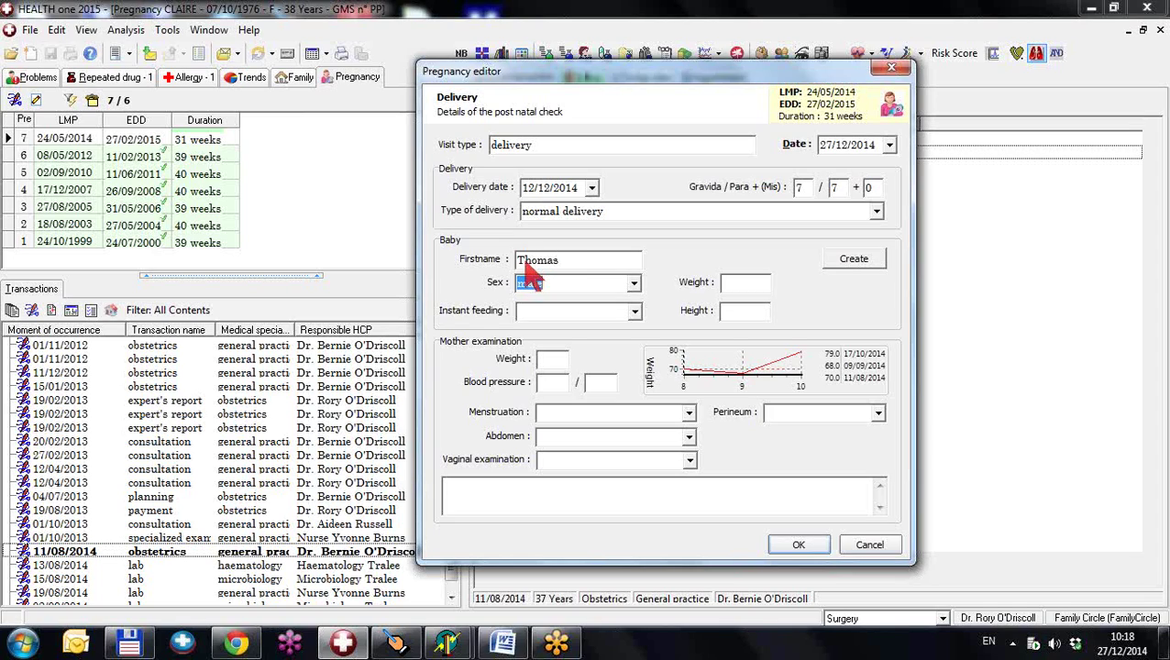
key(Tab)
text(4.5)
key(Tab)
text(88)
key(Down)
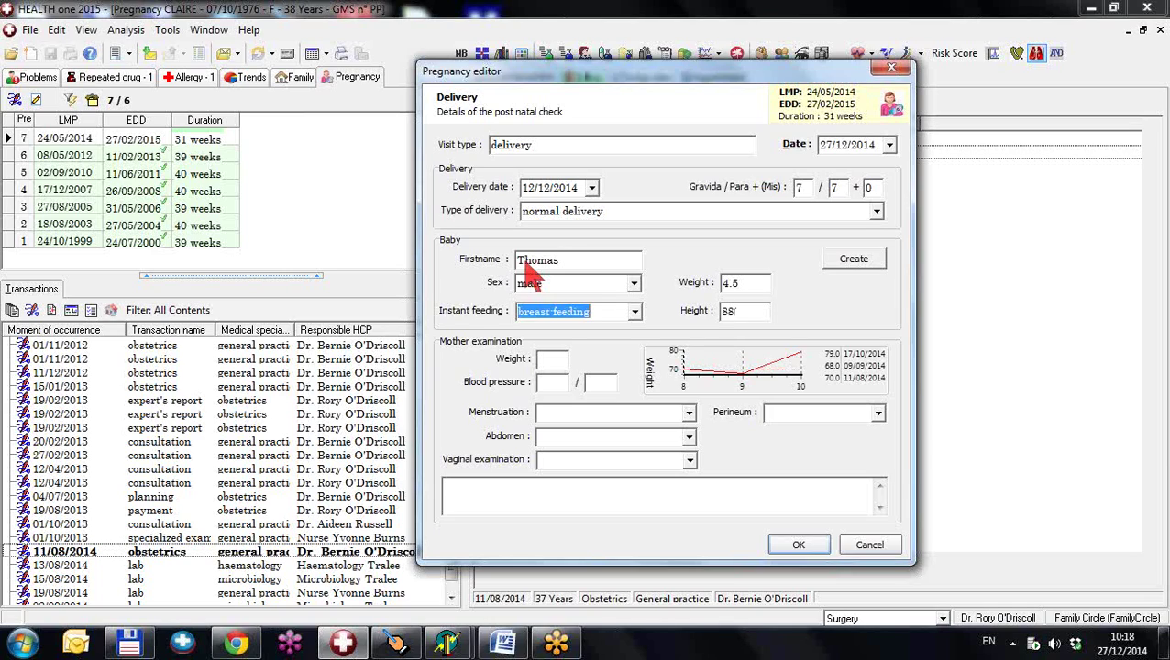
click(632, 312)
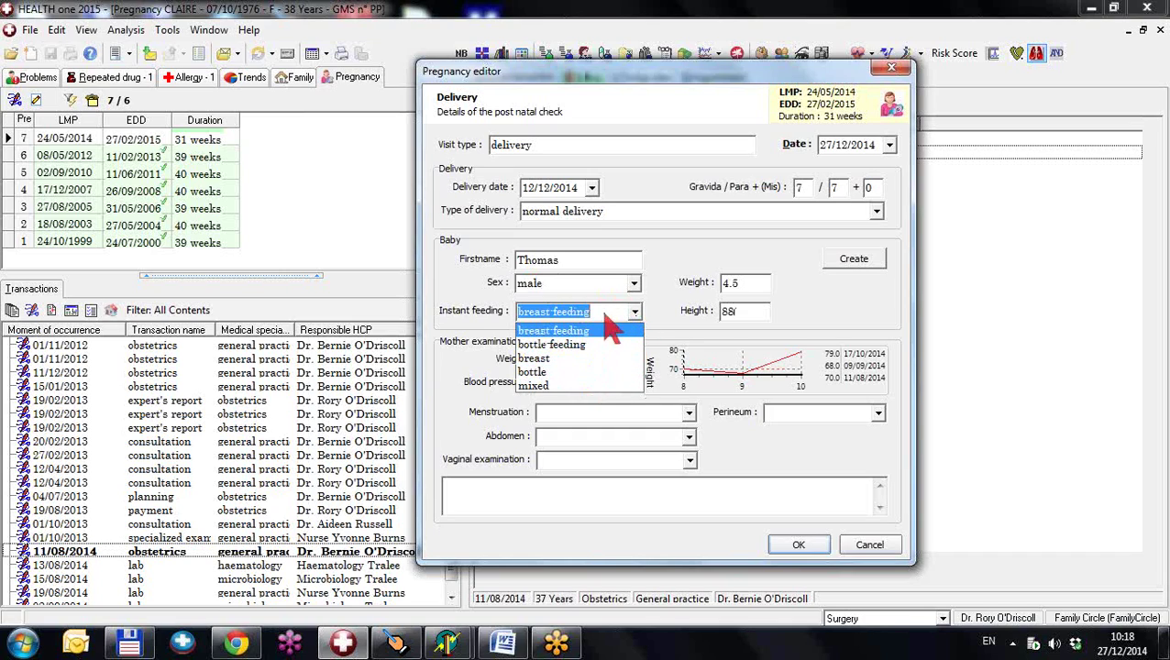
click(610, 331)
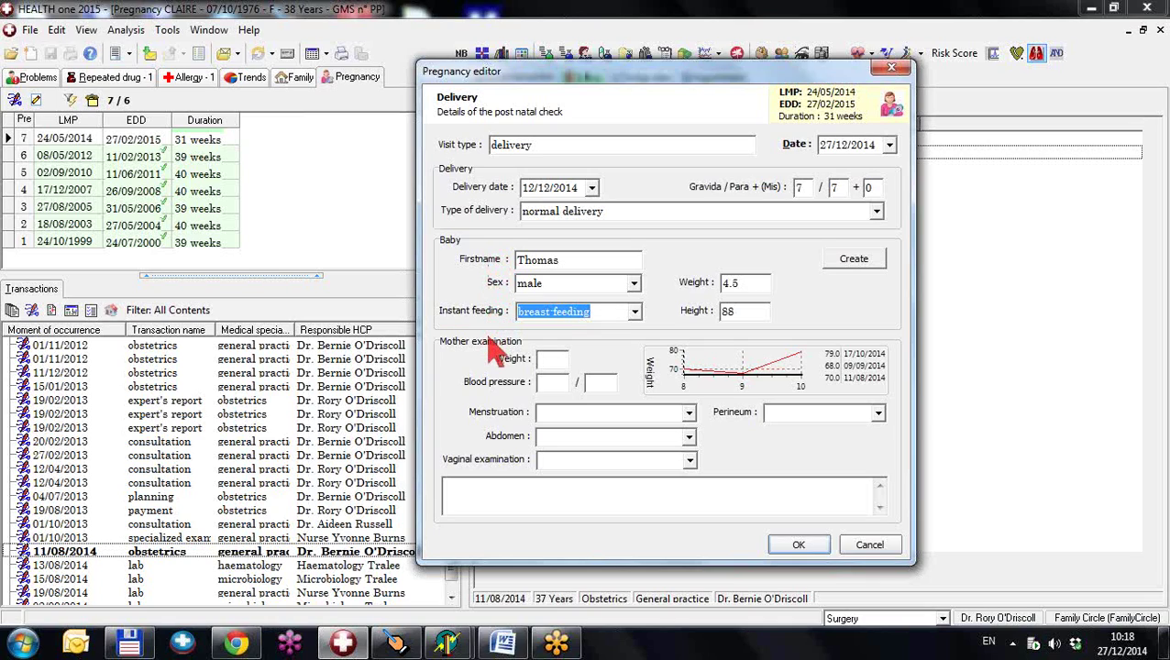
Step: Record the mother's weight 70, blood pressure 120/76, menstruation nil and the comment "Mother and Baby well", and confirm the delivery record
click(551, 361)
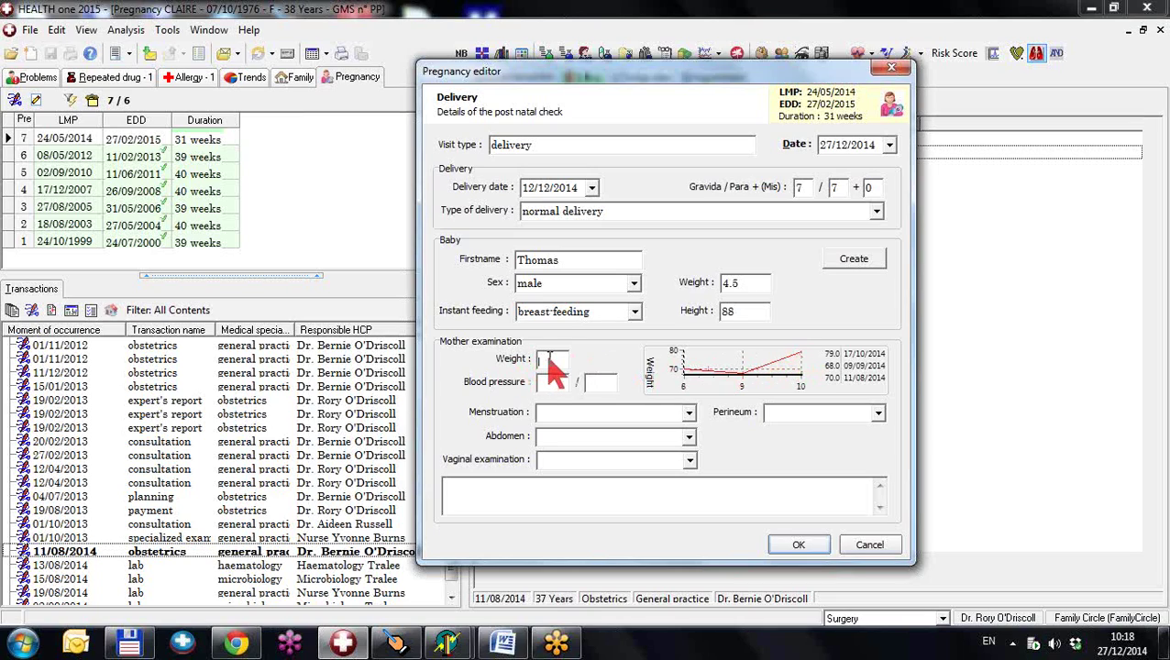
text(70)
click(558, 383)
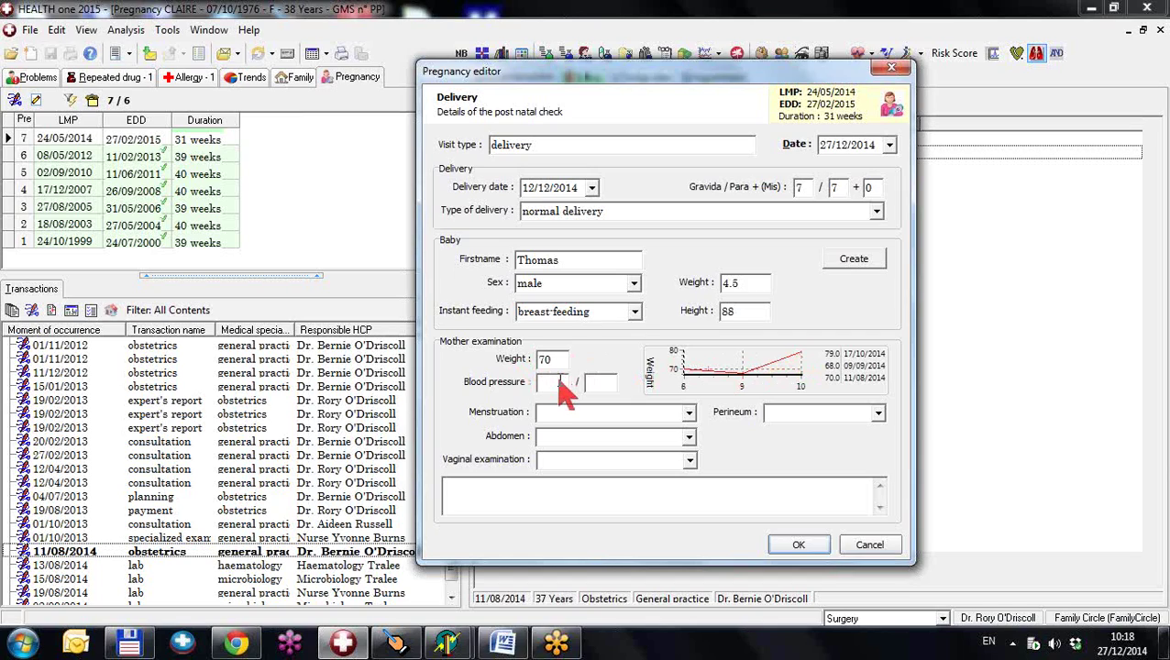
text(120)
key(Tab)
text(76)
key(Tab)
text(m)
text(Mother and)
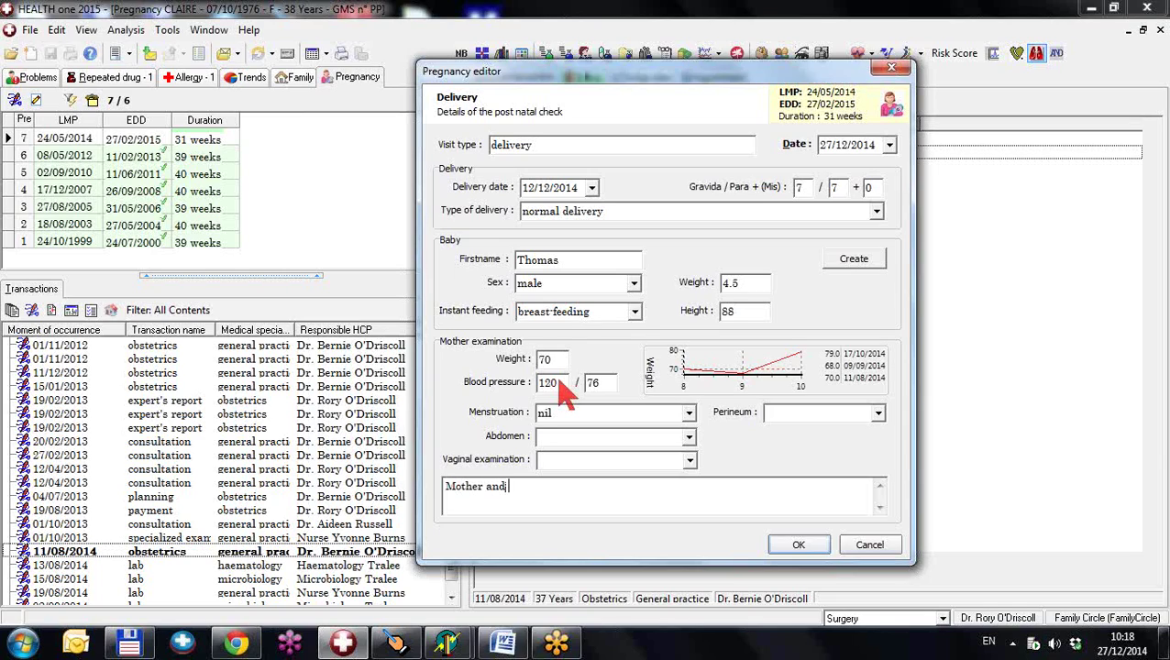
text( Baby well)
click(781, 548)
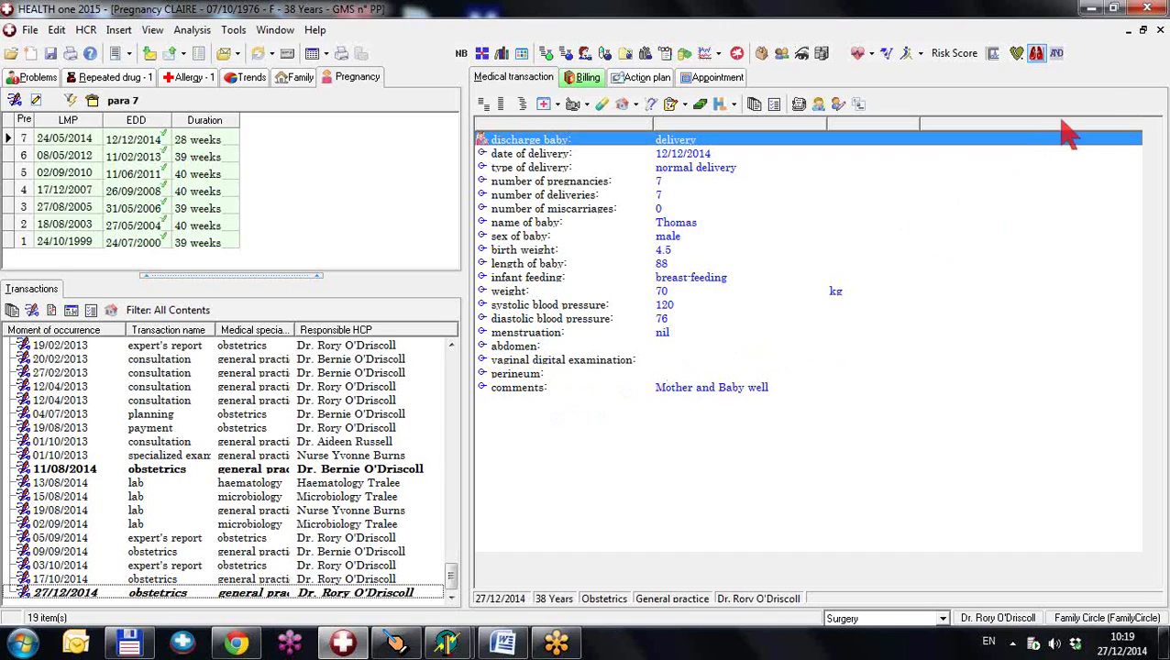
Step: Close the patient's record without saving the modified transactions and reopen the same patient
click(1160, 30)
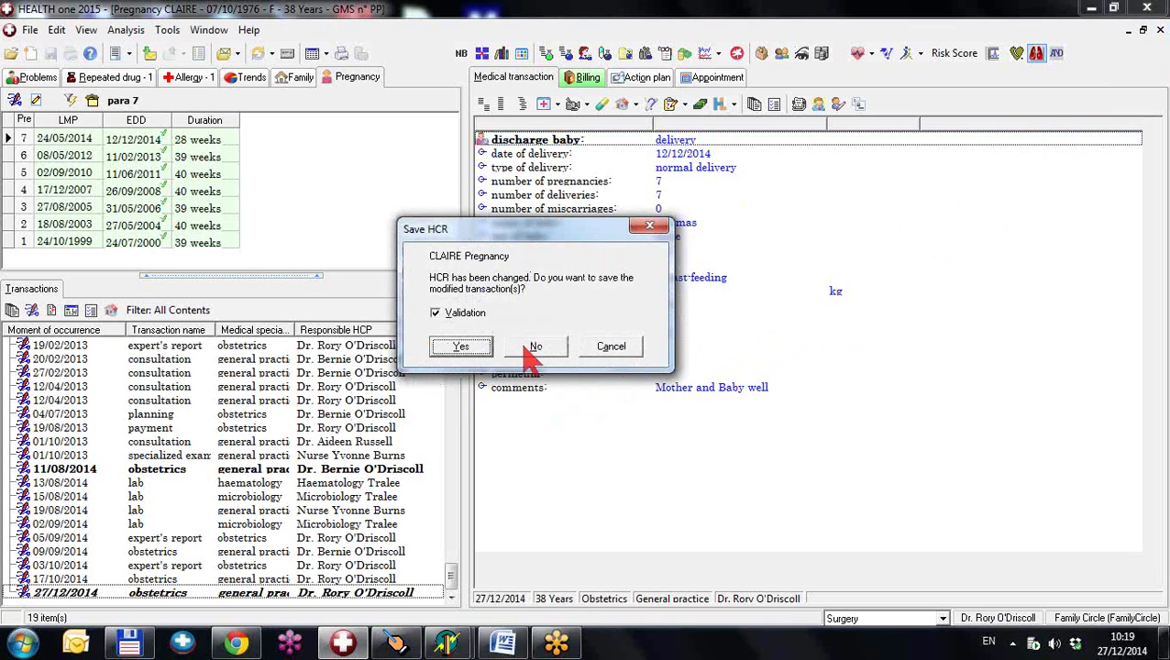
click(532, 352)
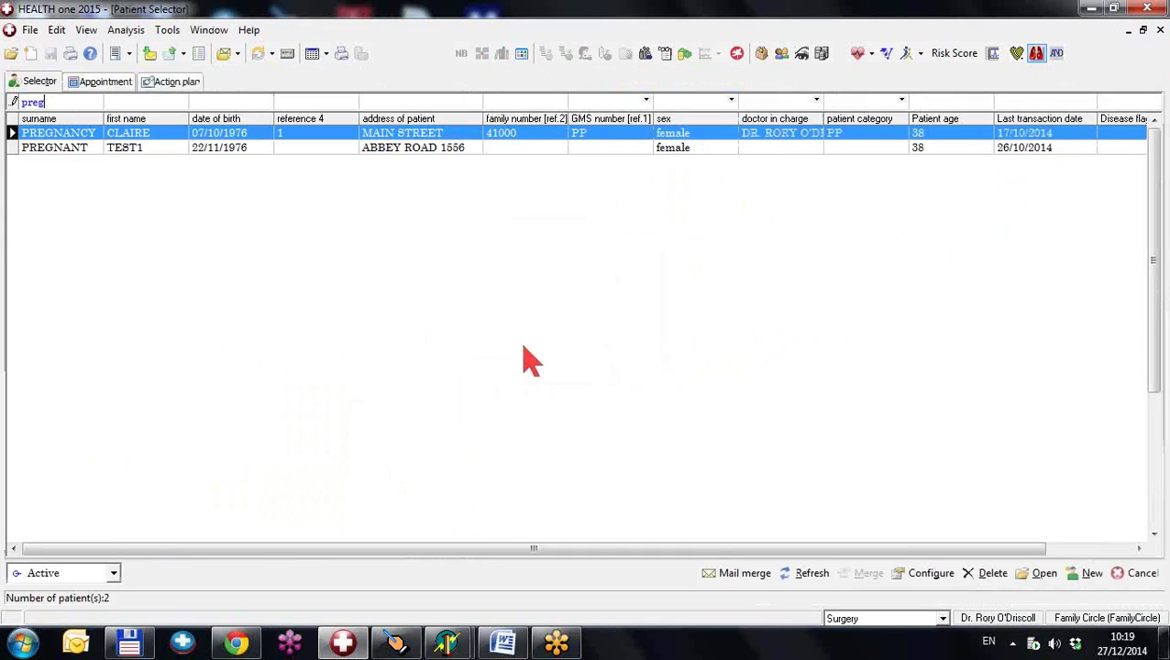
double_click(153, 139)
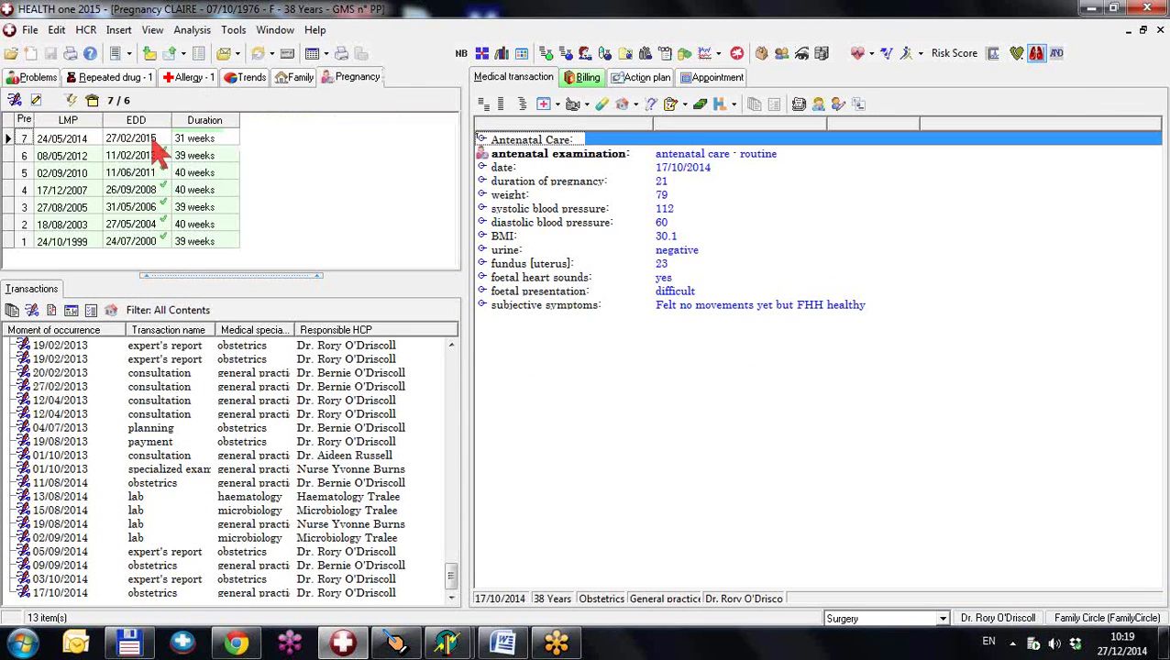
Step: In the Pregnancy module options, associate the discharge (baby) sequence with the discharge (baby) visit and confirm the options
click(237, 33)
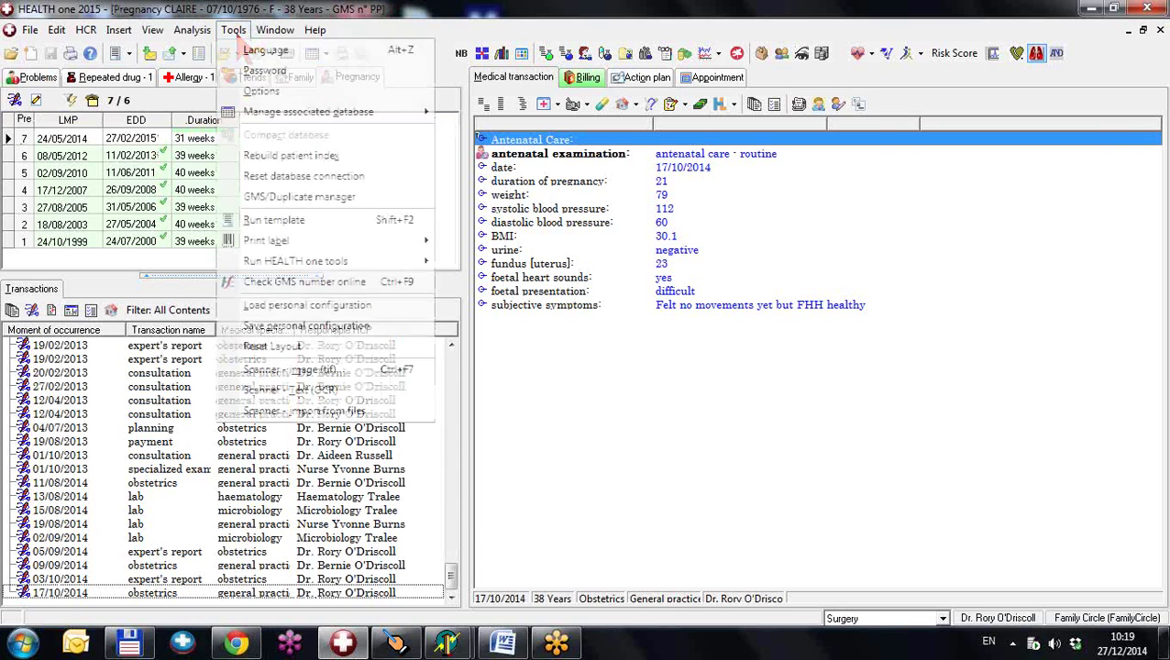
click(262, 95)
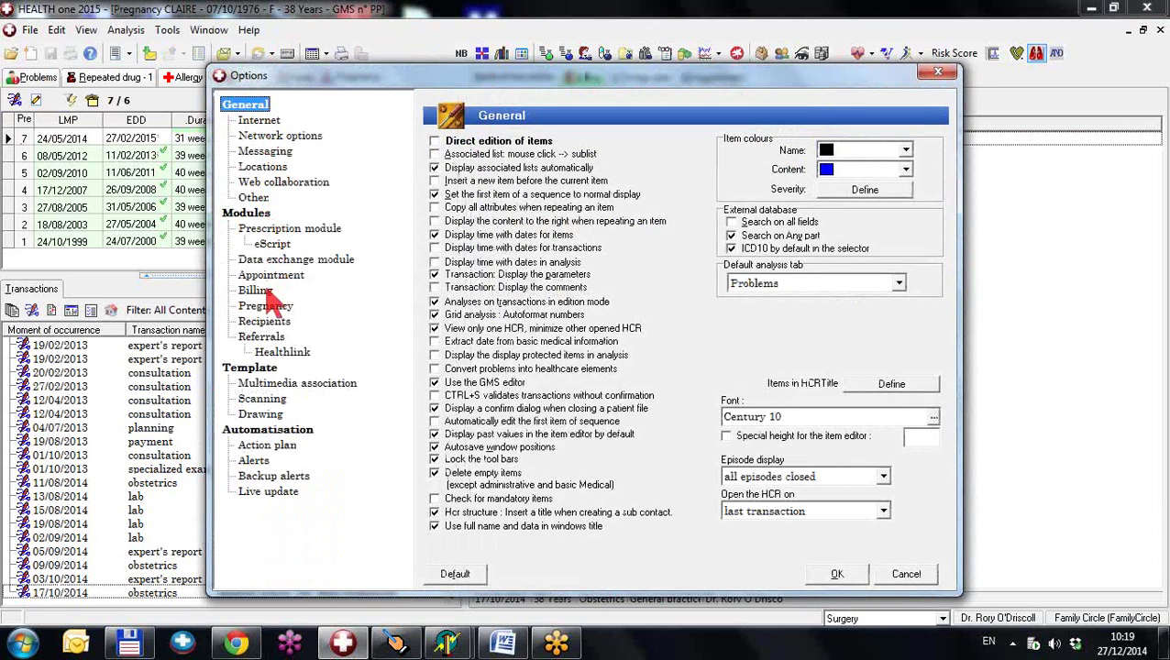
click(272, 306)
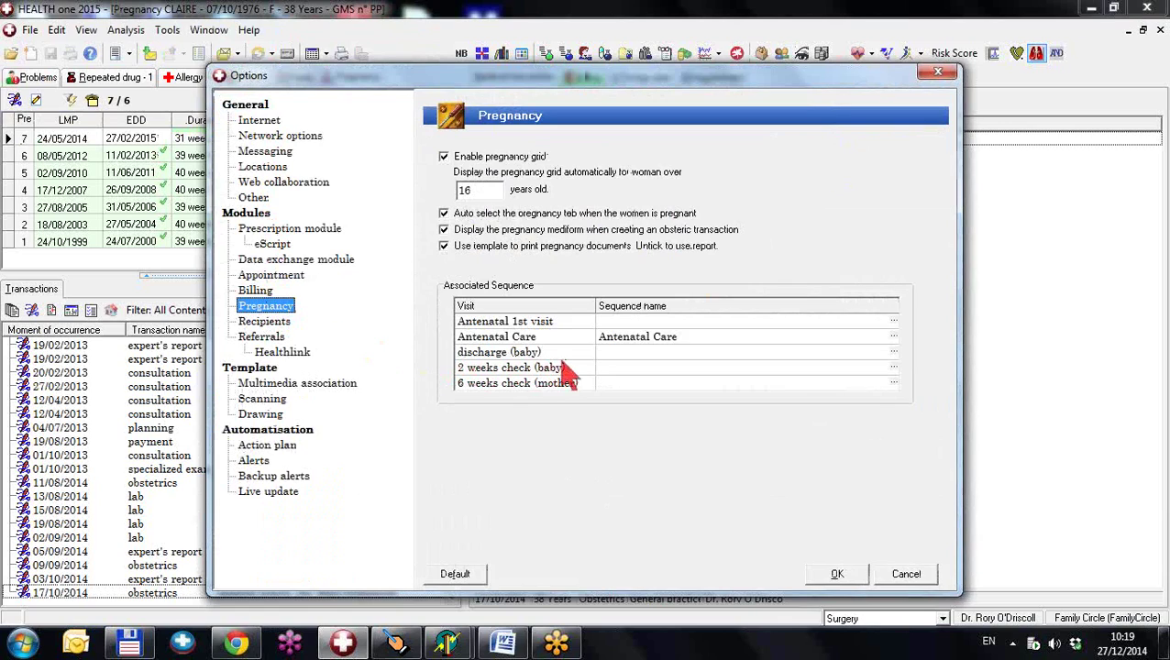
click(603, 356)
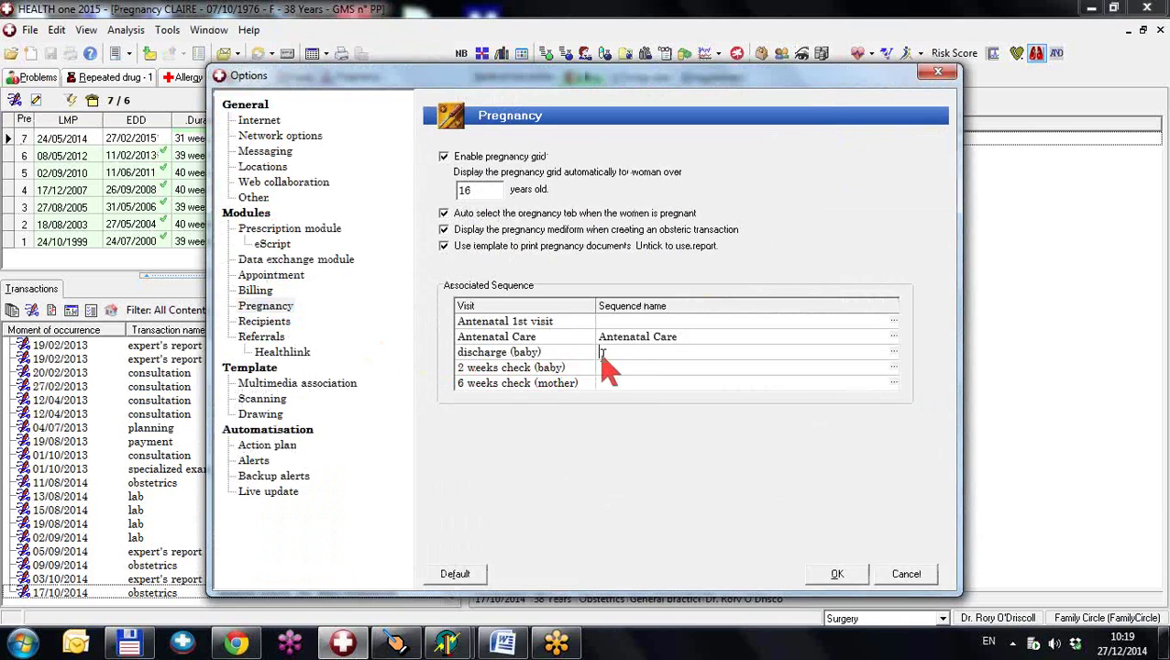
click(894, 353)
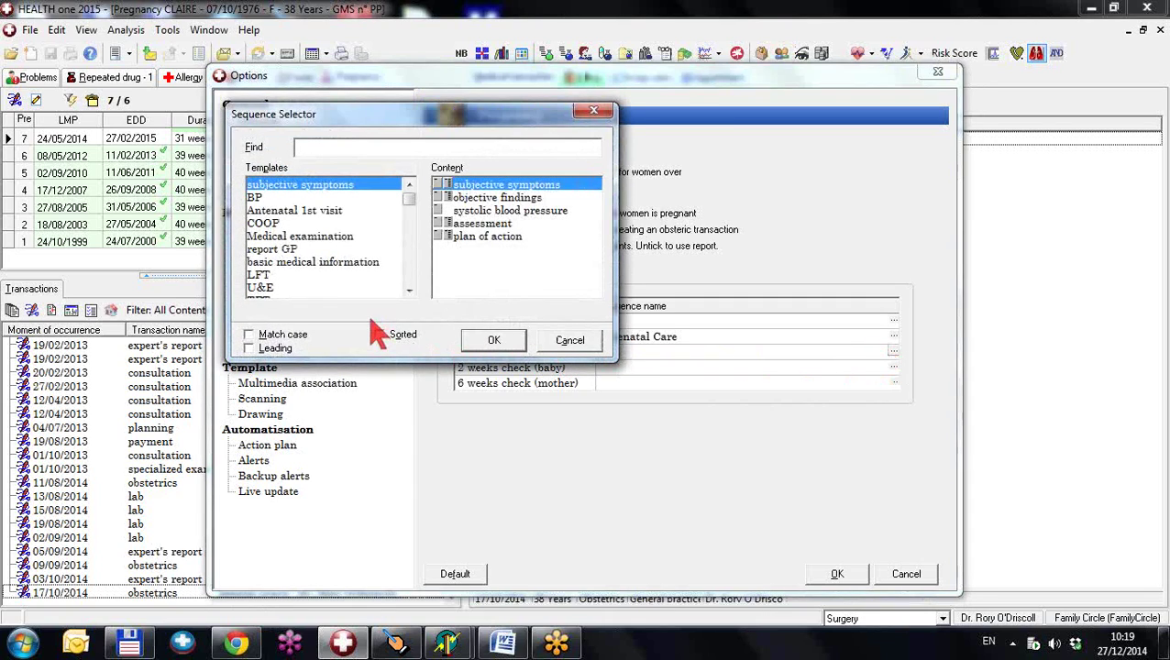
text(disc)
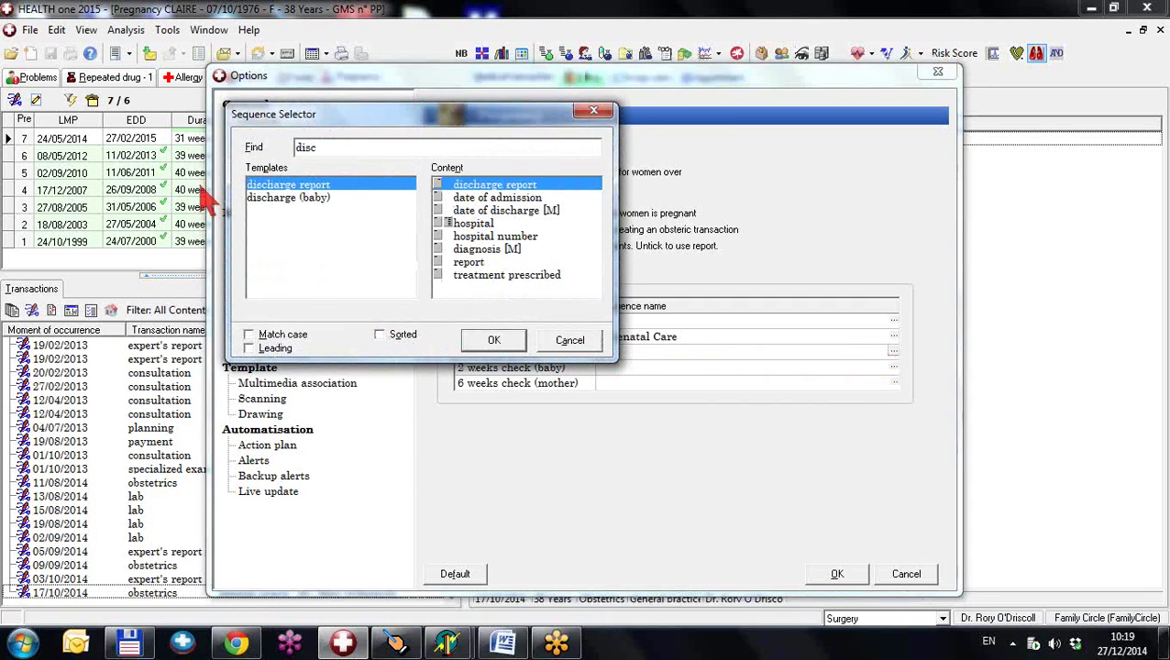
click(284, 198)
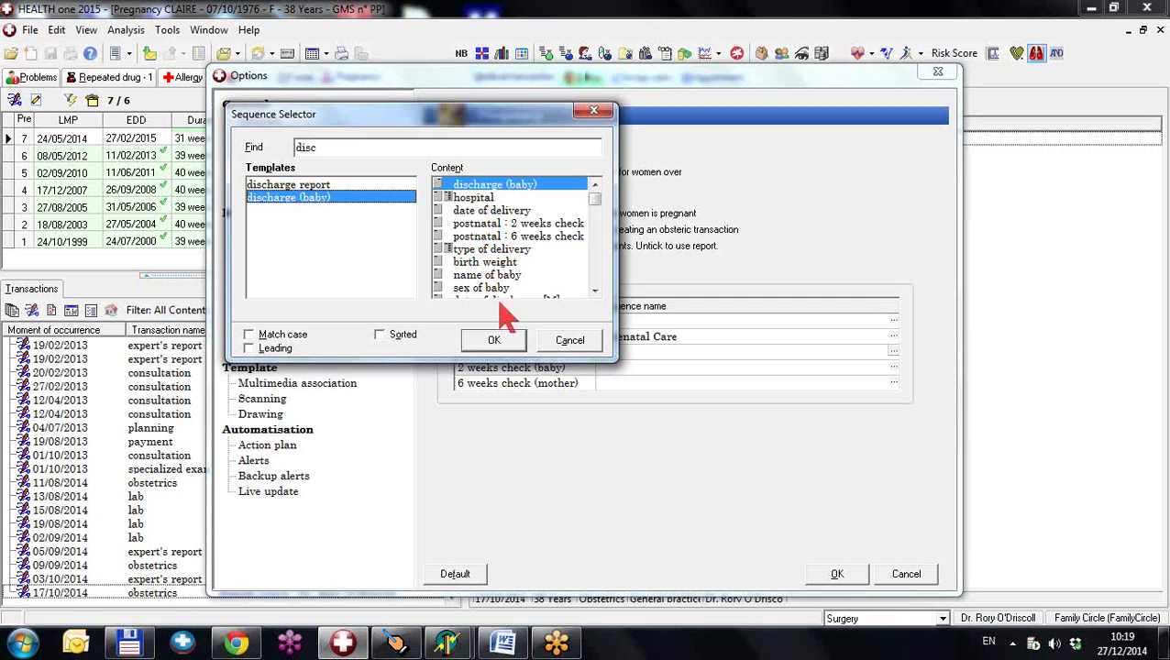
click(509, 340)
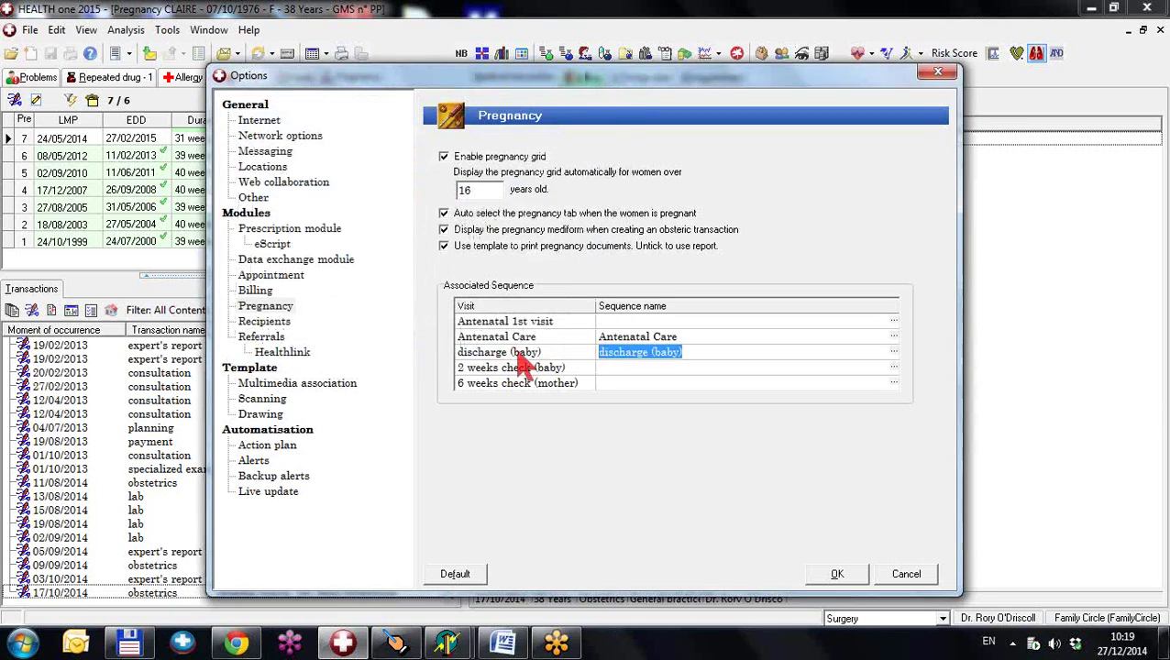
click(837, 577)
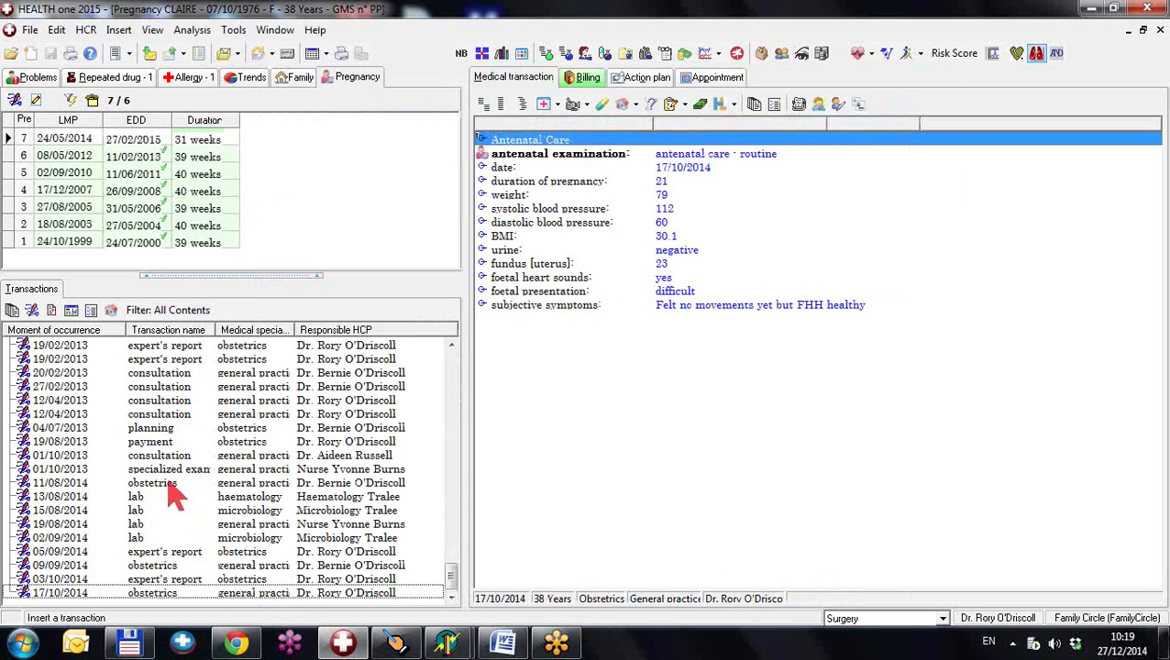
Step: Start a new delivery record with delivery date 12/12/2014 and type Caesarean section delivery [ LSCS ]
click(15, 103)
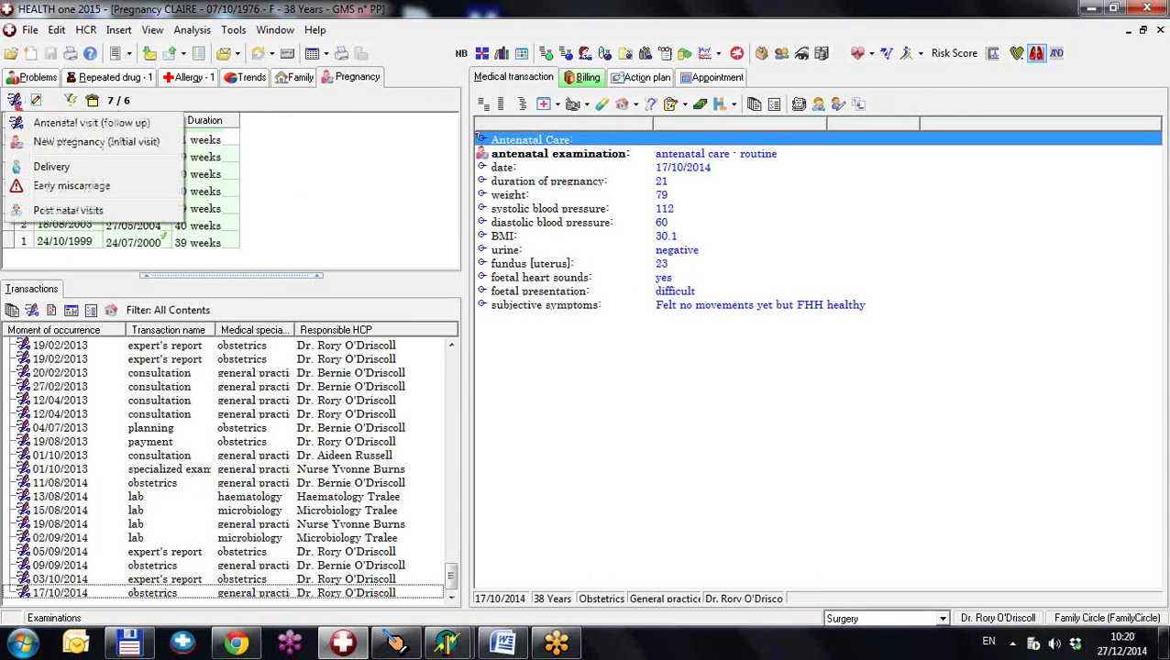
click(52, 170)
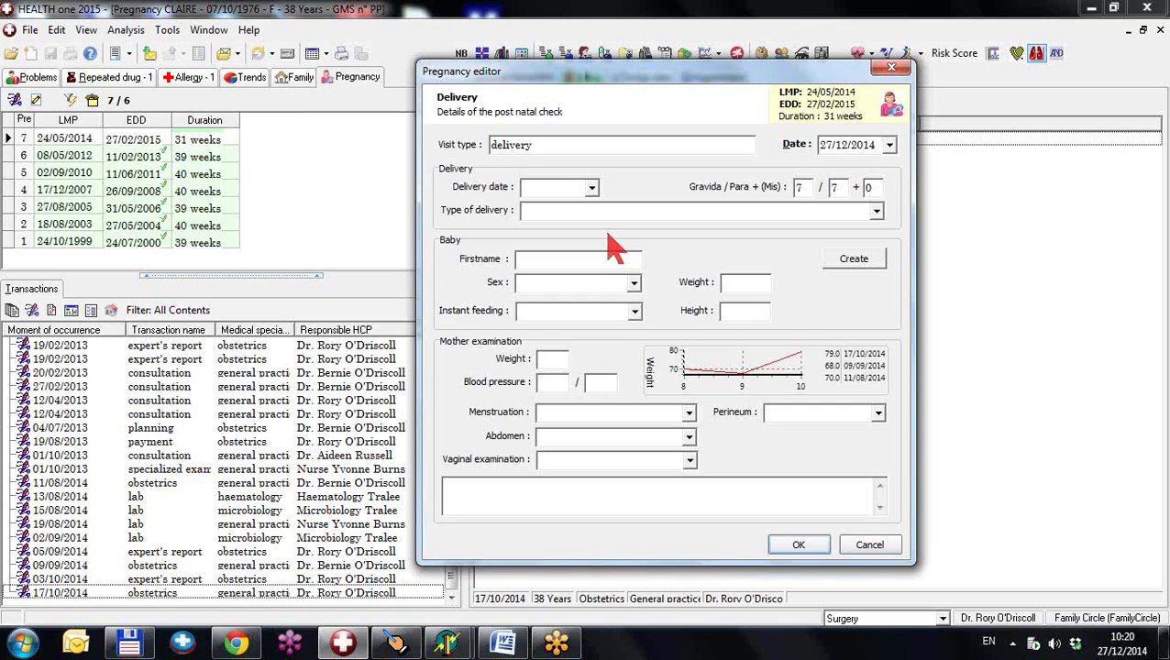
click(589, 190)
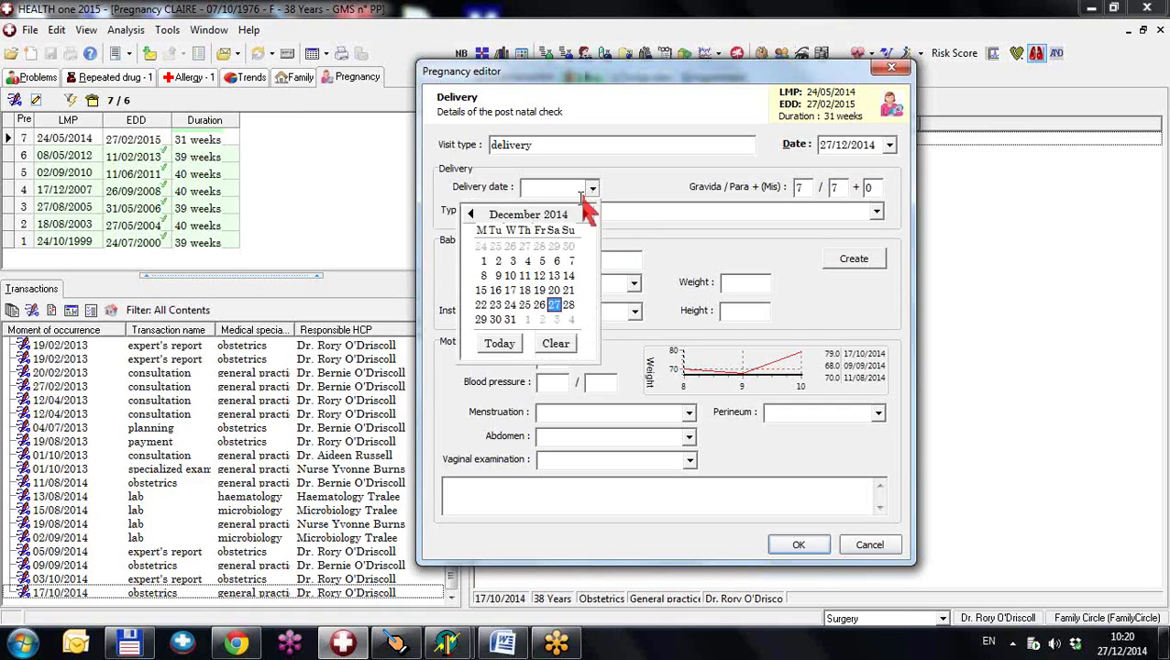
click(540, 275)
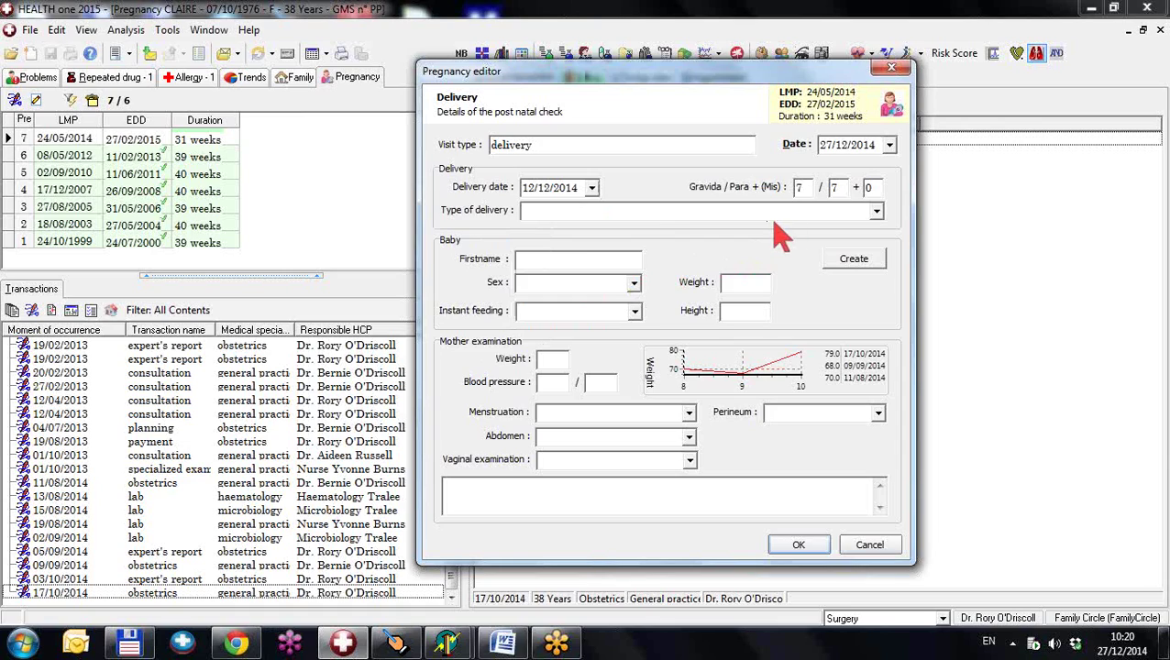
click(876, 211)
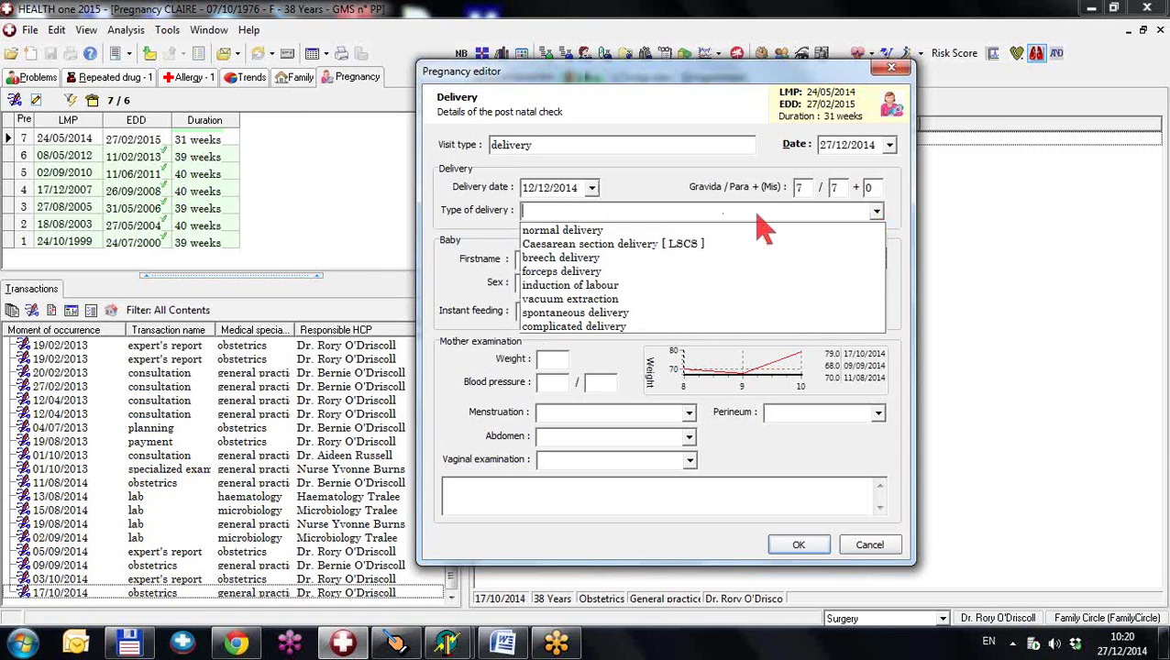
click(632, 246)
Step: Fill in the baby's first name, sex male, weight 4.5, height 87 and breast-feeding as the feeding method
click(579, 261)
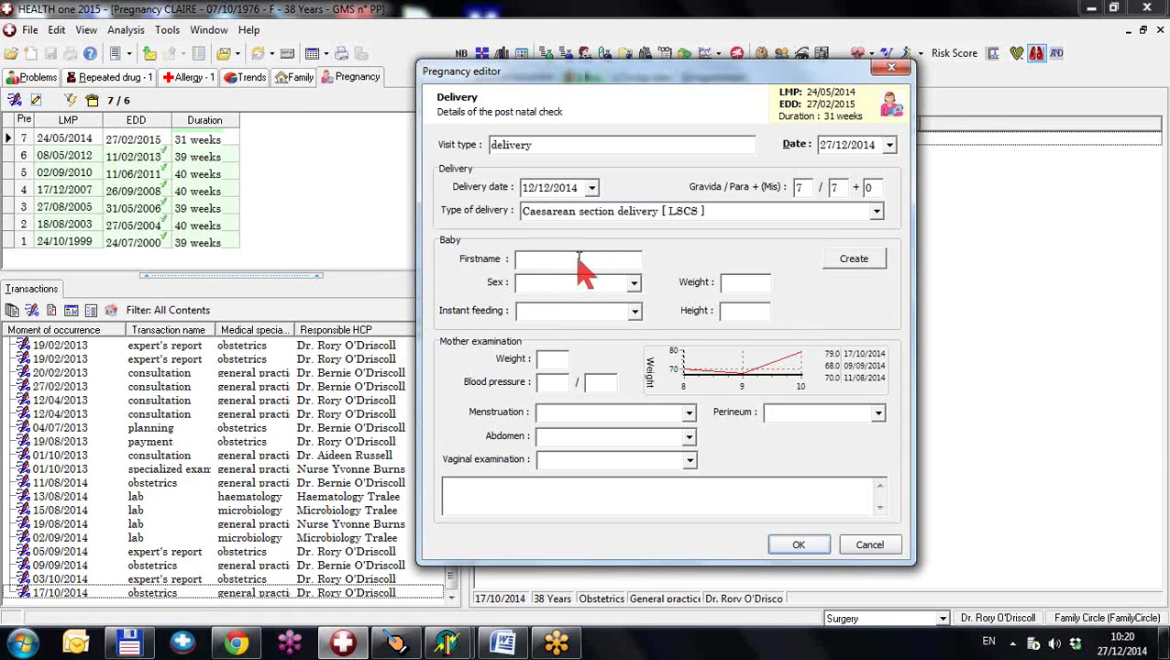
text(Jack)
key(Down)
key(Tab)
text(4.5)
key(Down)
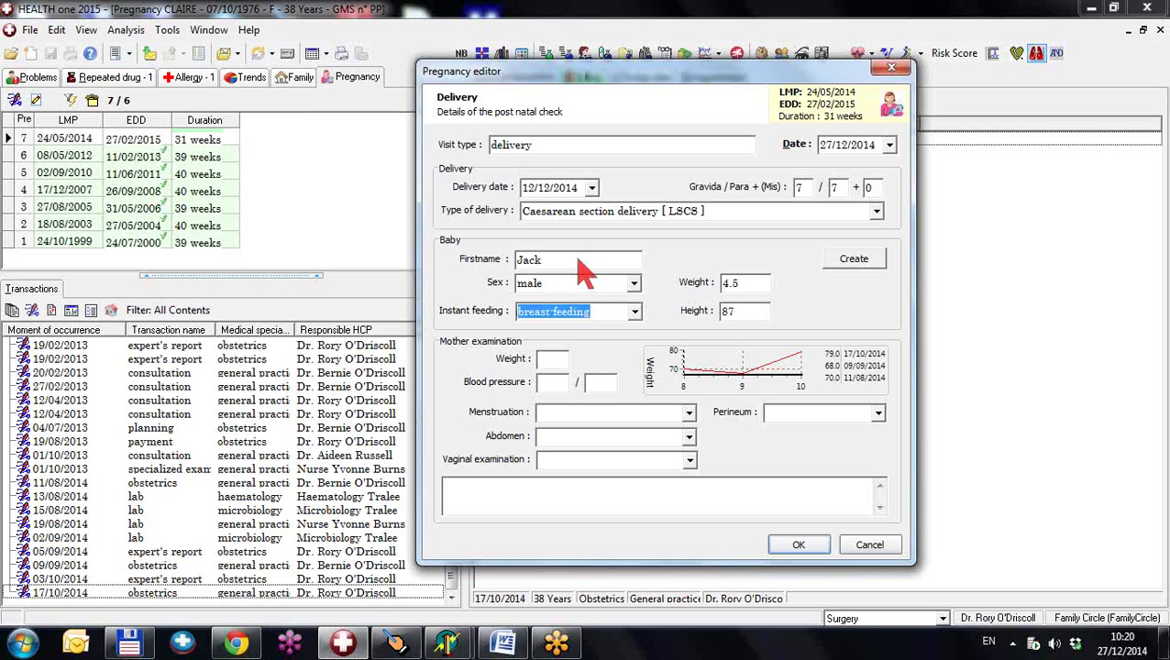
key(Tab)
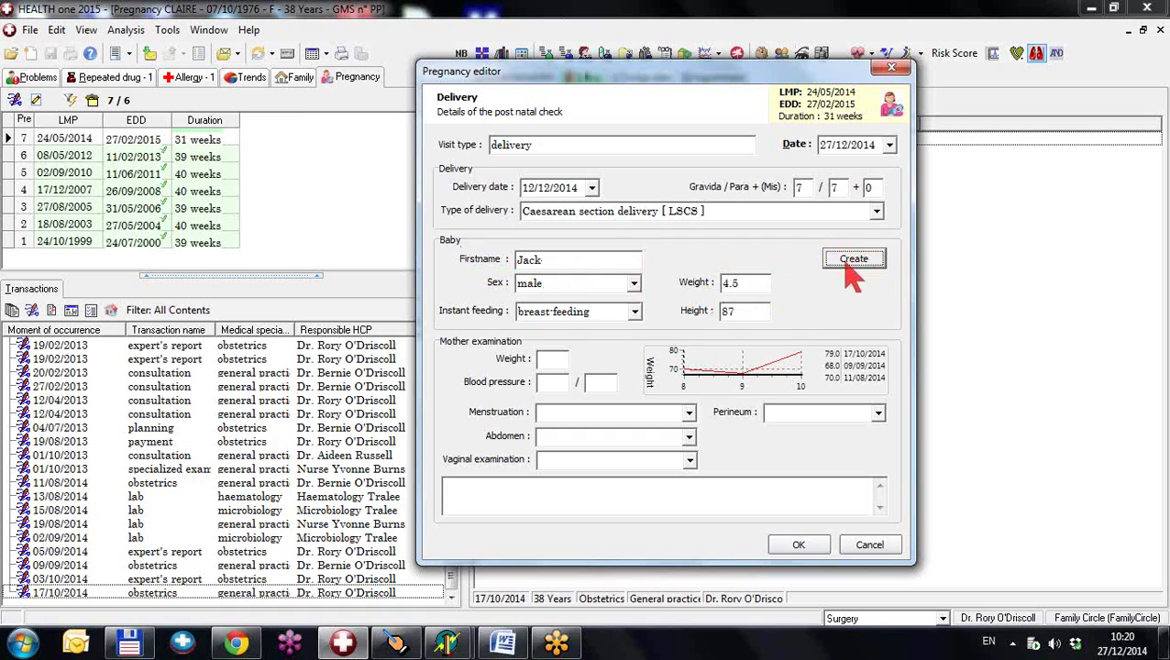
Step: Record the mother's weight 70, blood pressure 110/78, menstruation nil and comment "Mother and baby well", and confirm the delivery record
click(546, 359)
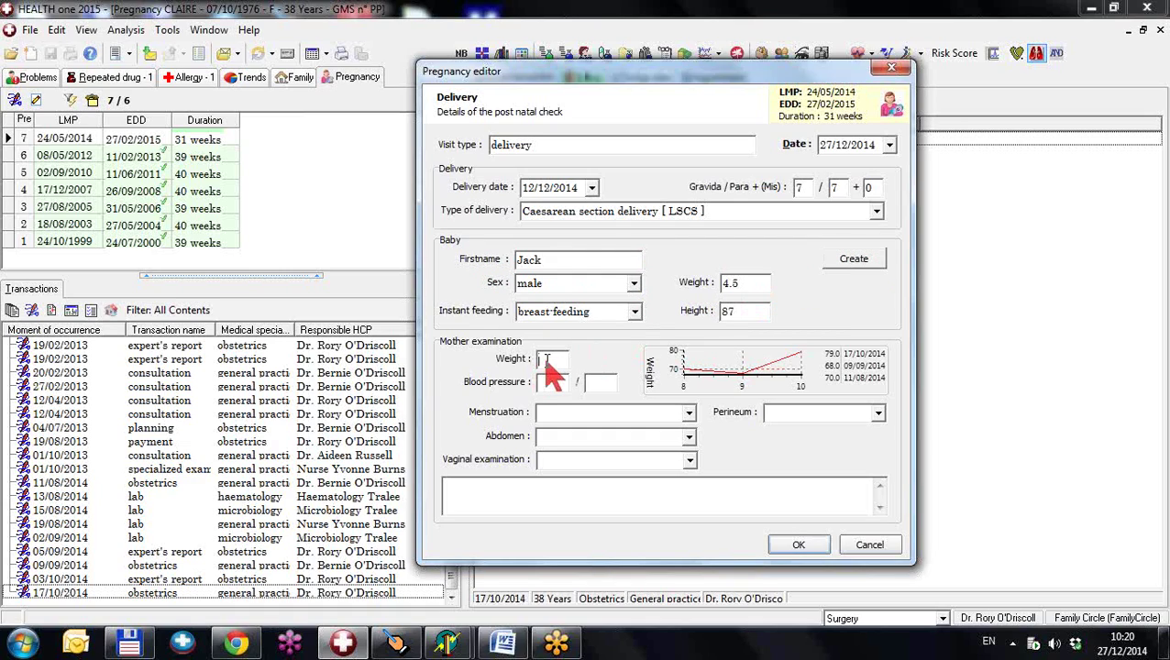
text(7)
text(m)
text(Mother and b)
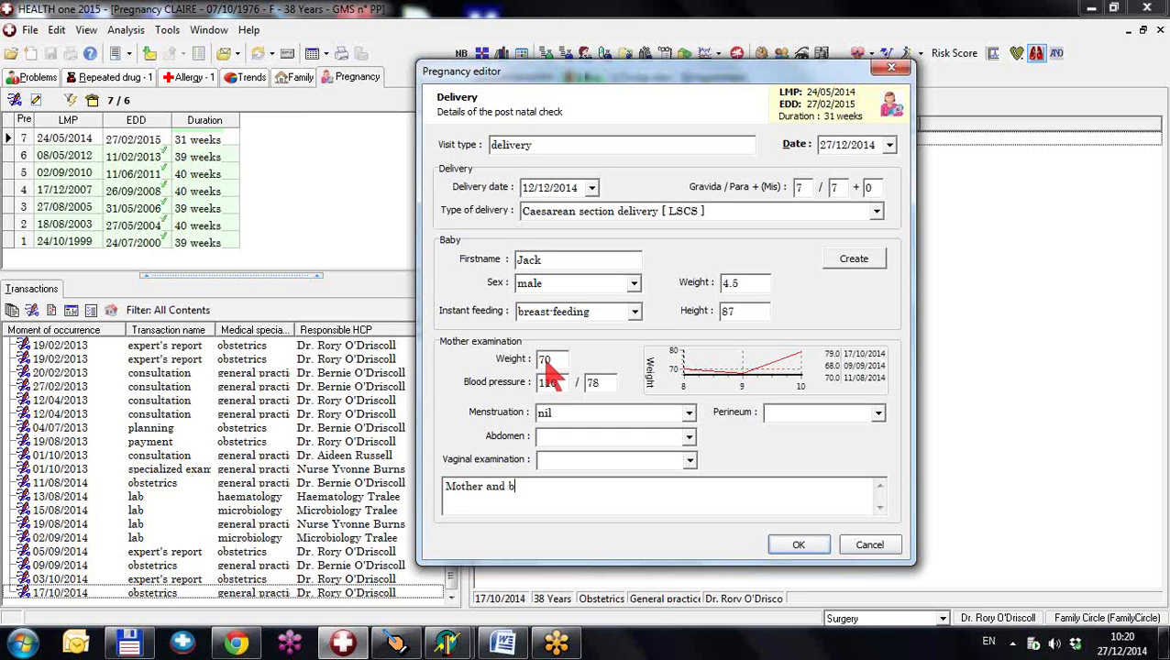
text(aby well)
click(805, 548)
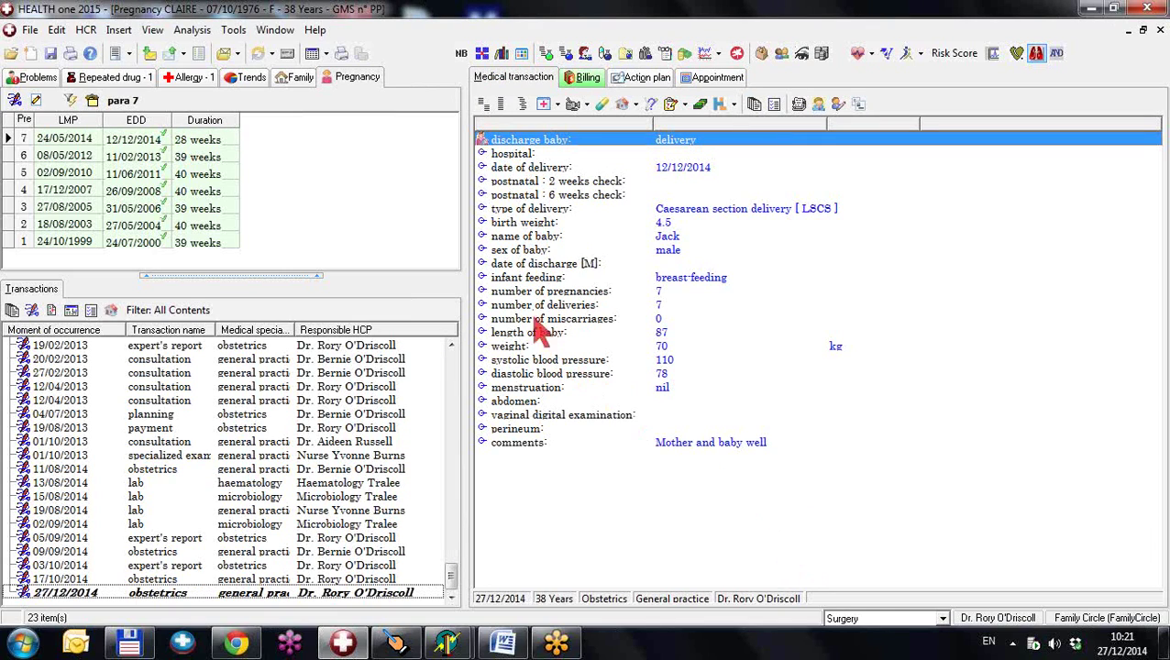
Step: Accept 25/12/2014 as the postnatal 2 weeks check date and 22/01/2015 as the 6 weeks check date
click(532, 180)
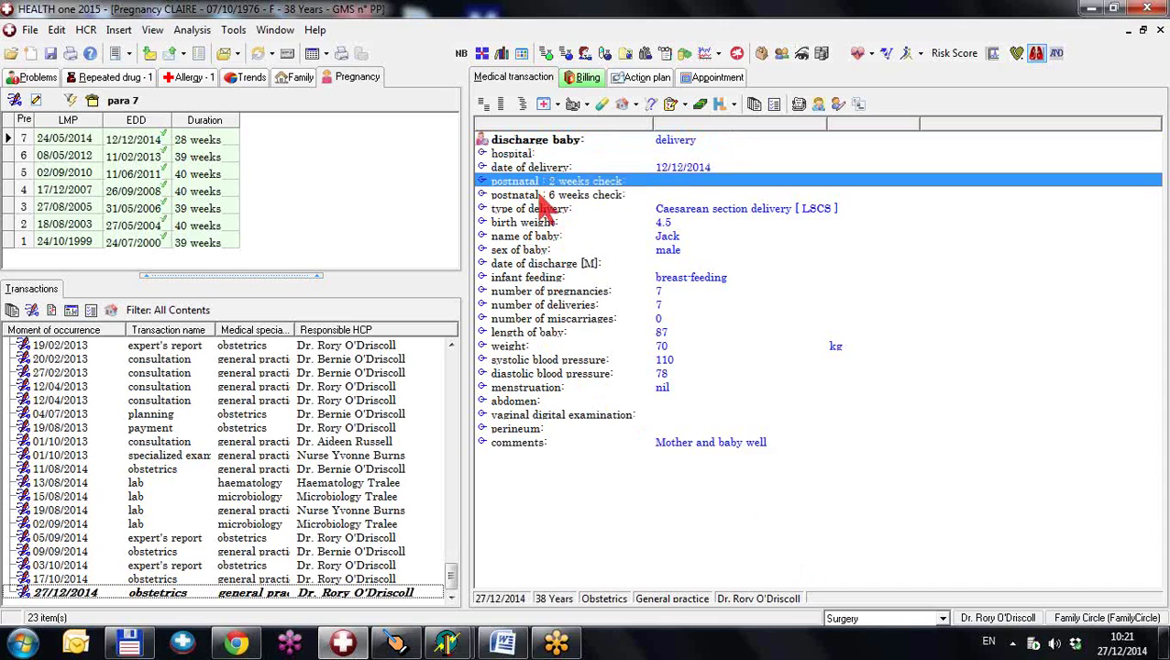
click(541, 195)
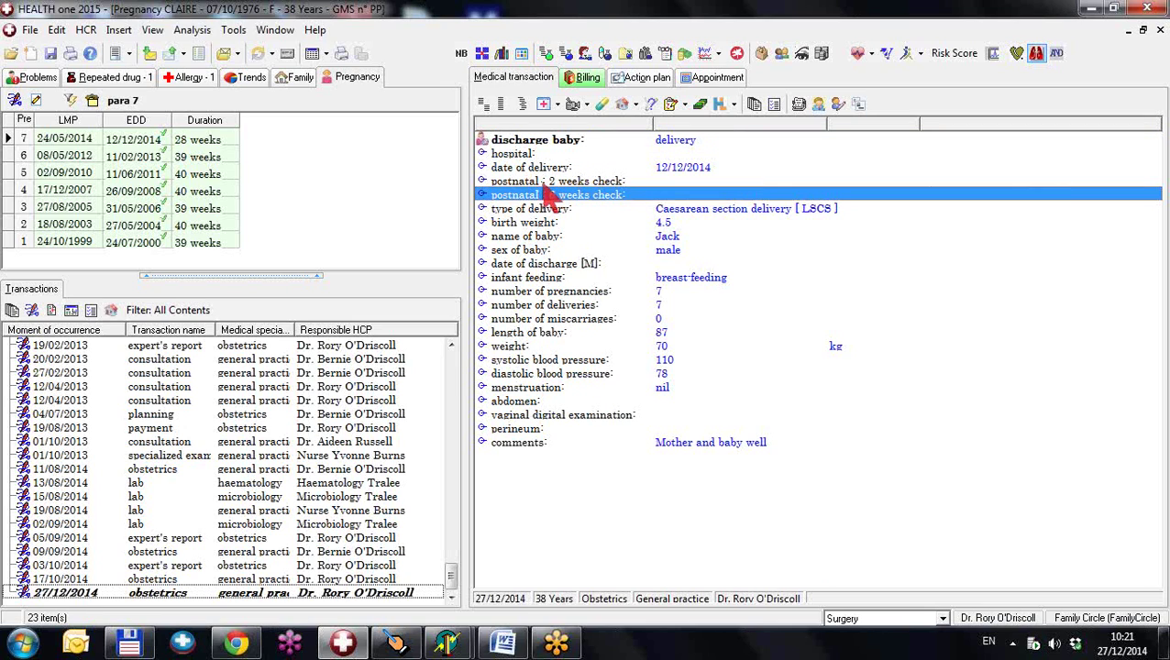
double_click(545, 183)
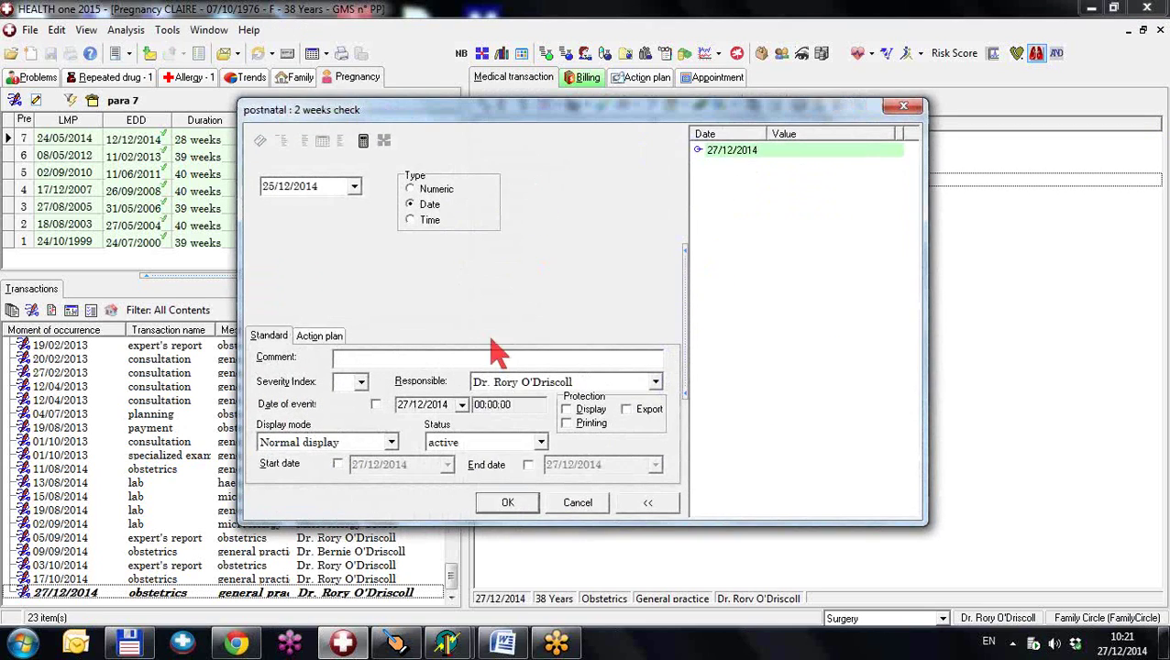
click(507, 503)
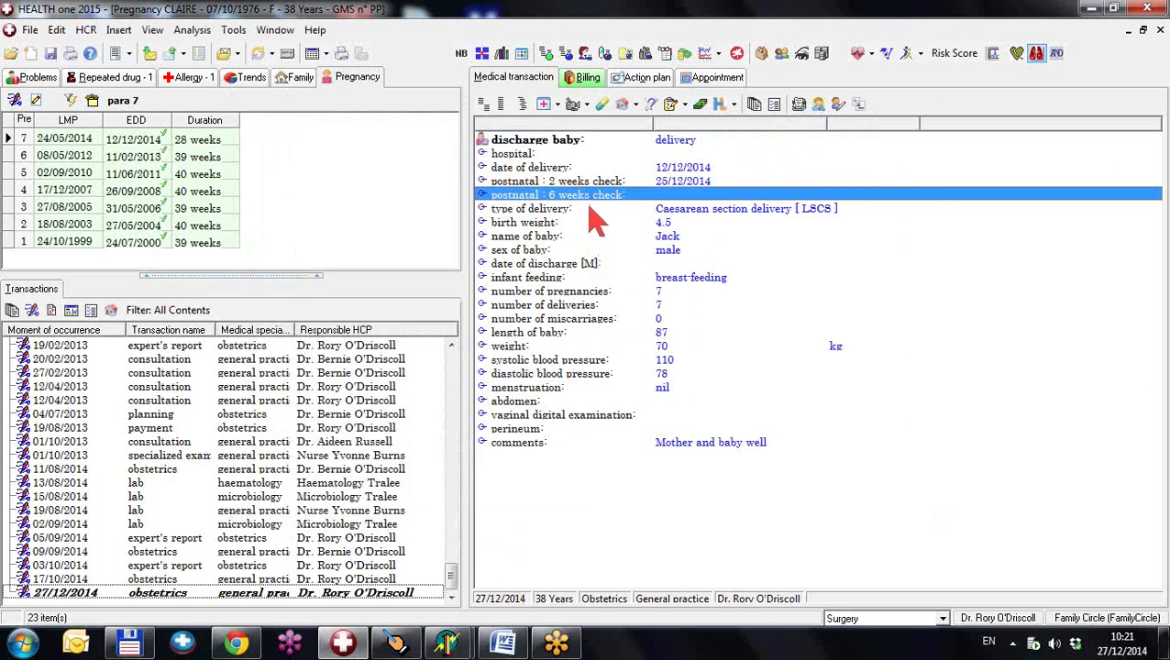
double_click(587, 197)
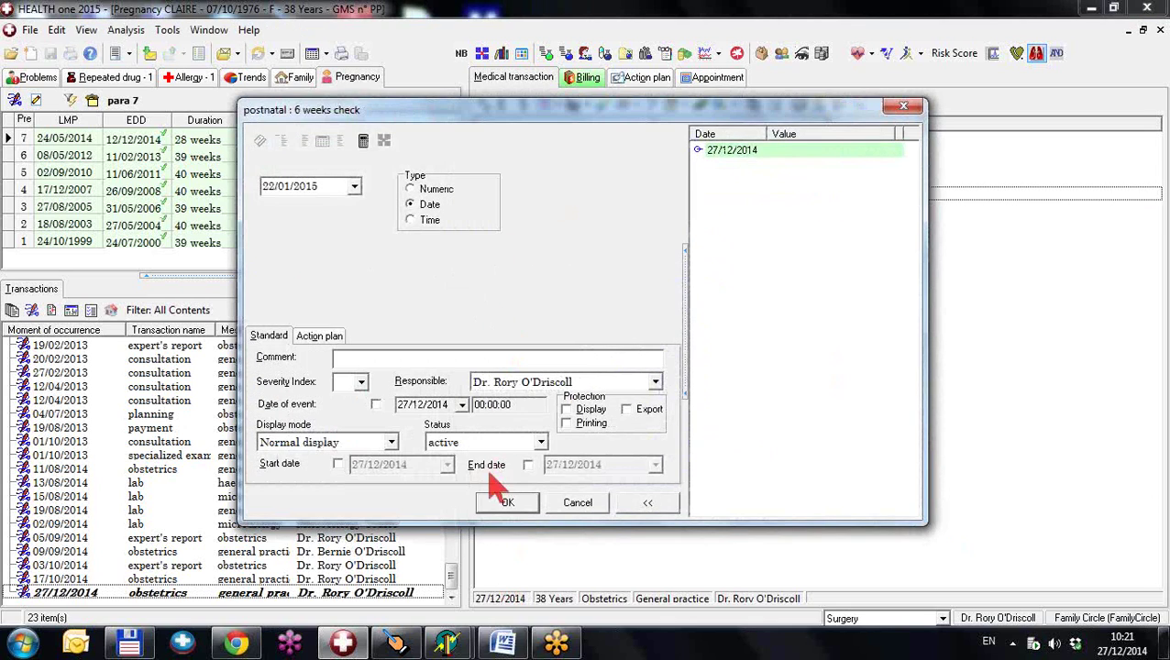
click(510, 506)
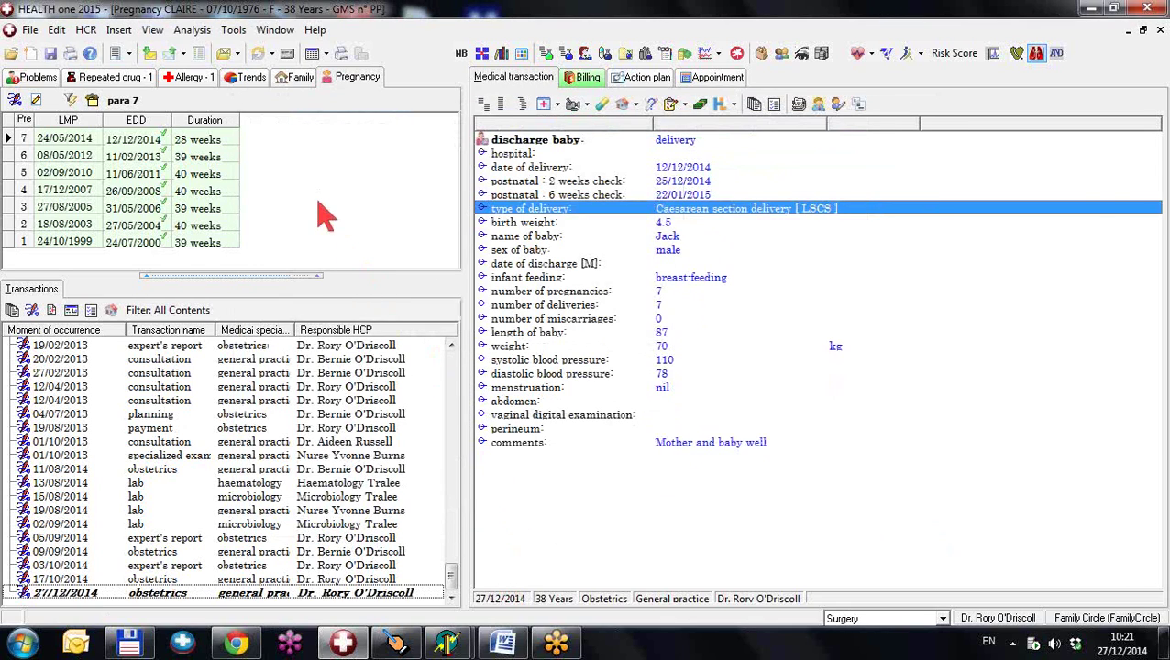
Step: Review the sequences associated with each visit in the Pregnancy module options and close the options
click(233, 30)
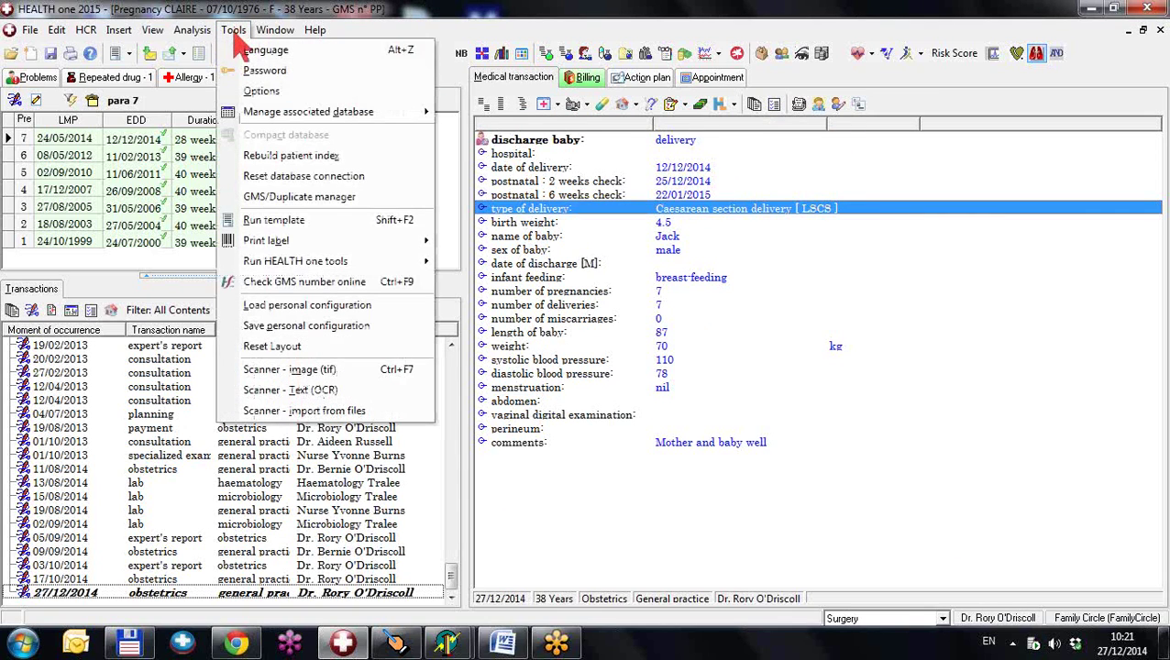
click(257, 96)
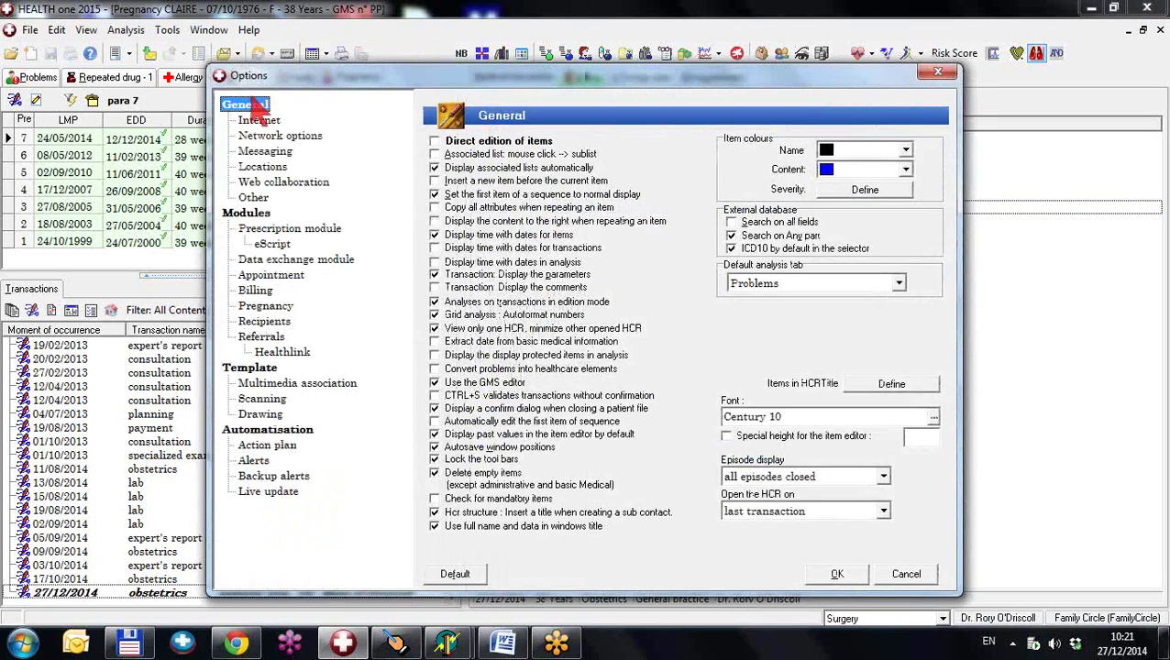
click(268, 306)
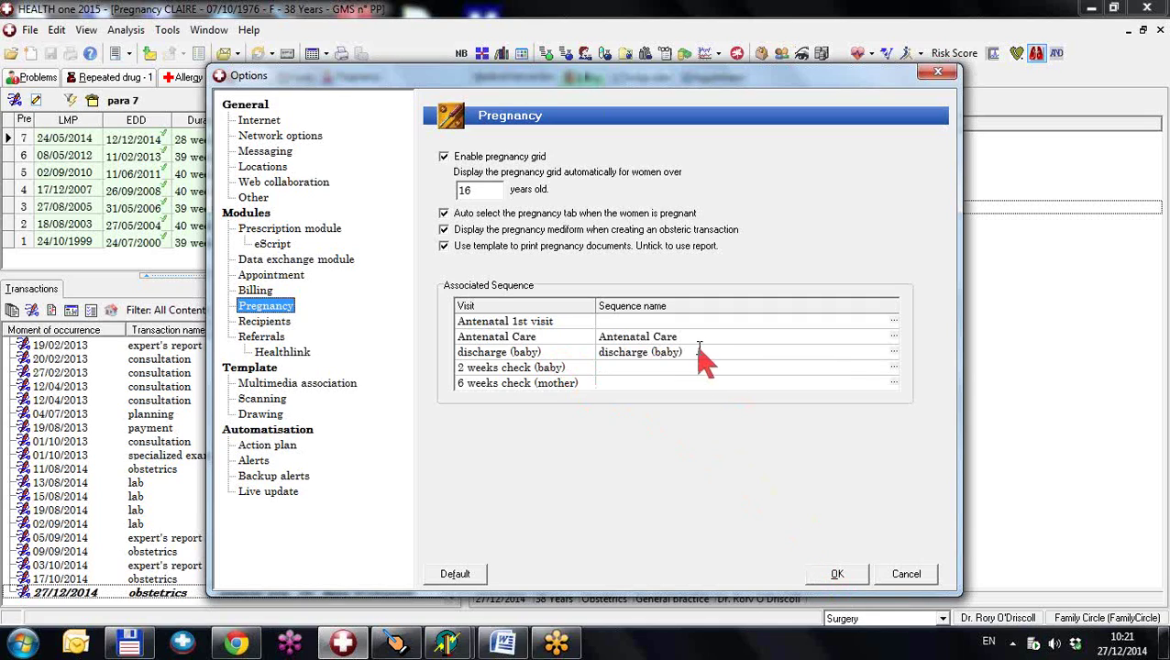
click(838, 575)
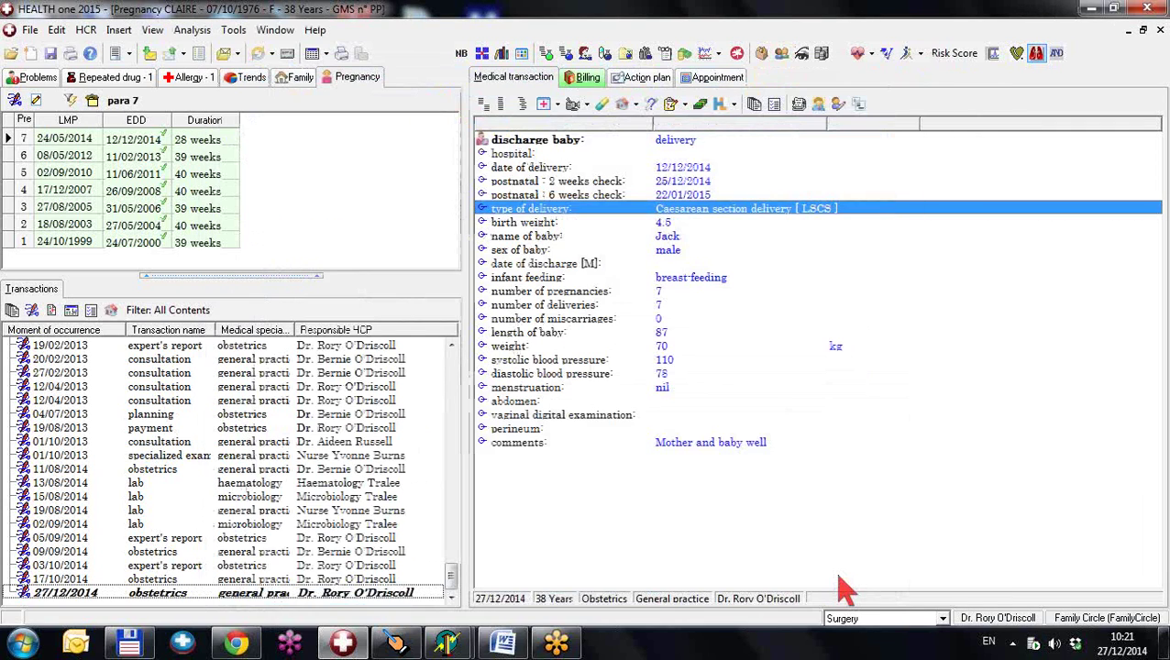
Step: Reopen the Pregnancy module options showing the associated visit sequences
click(234, 29)
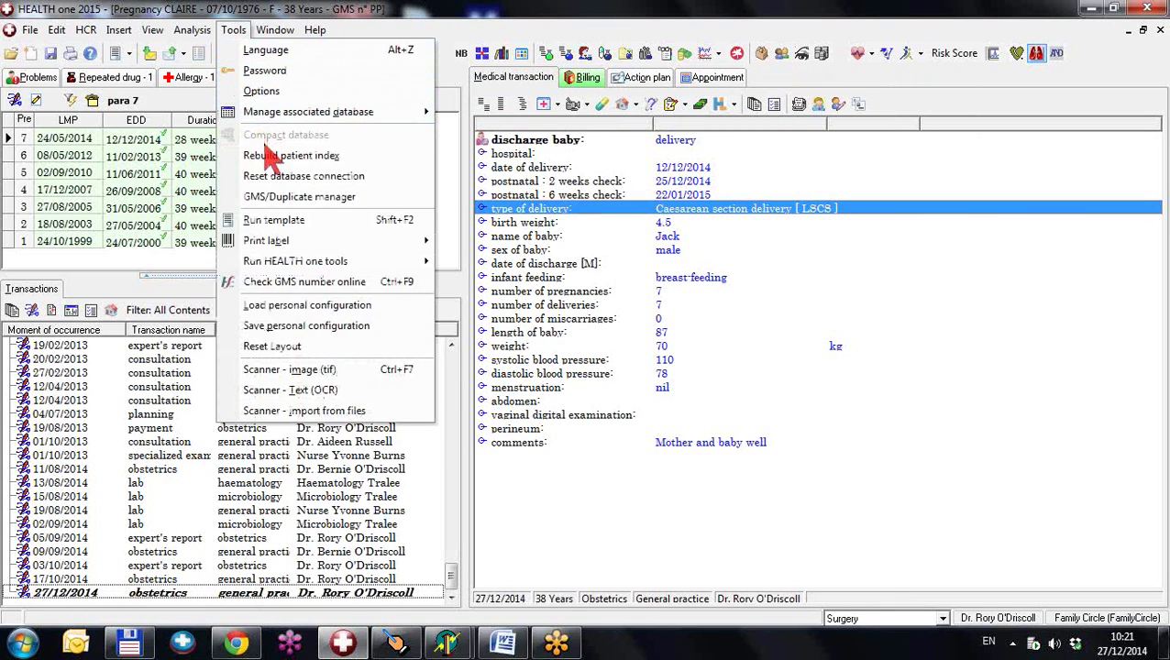
click(267, 93)
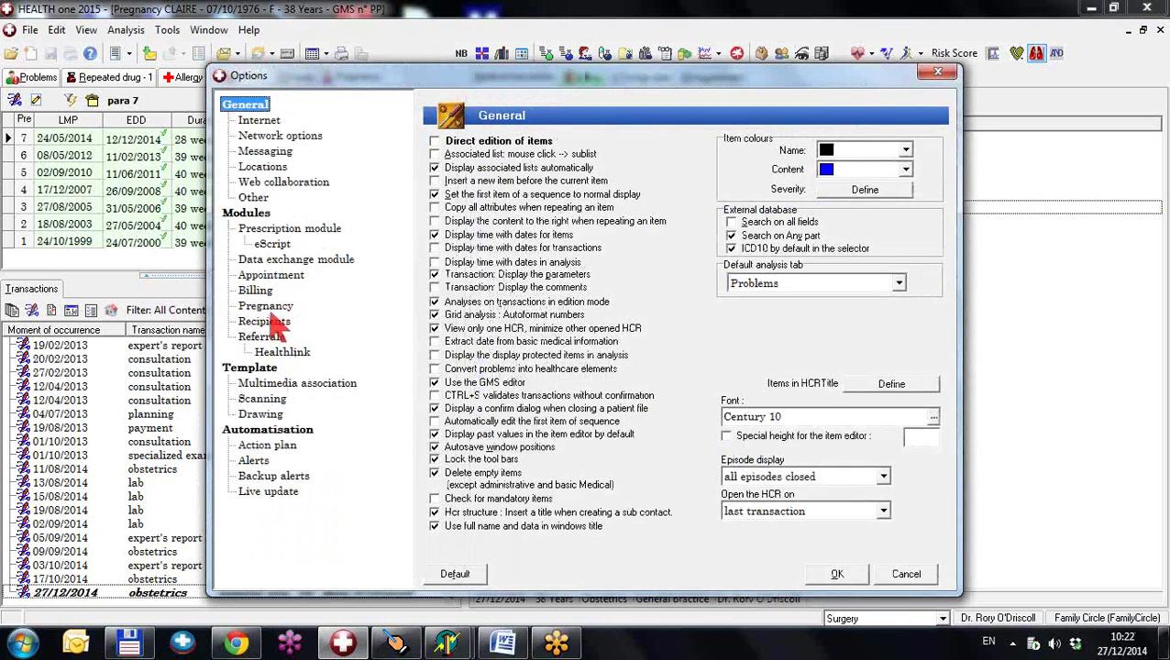
click(271, 308)
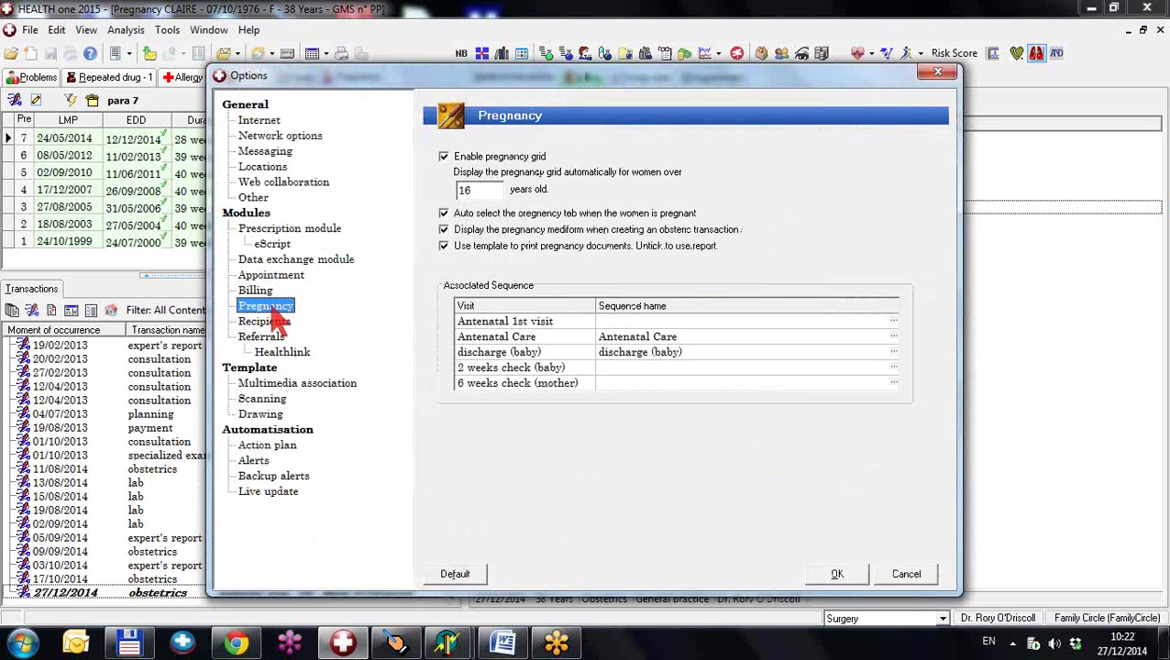